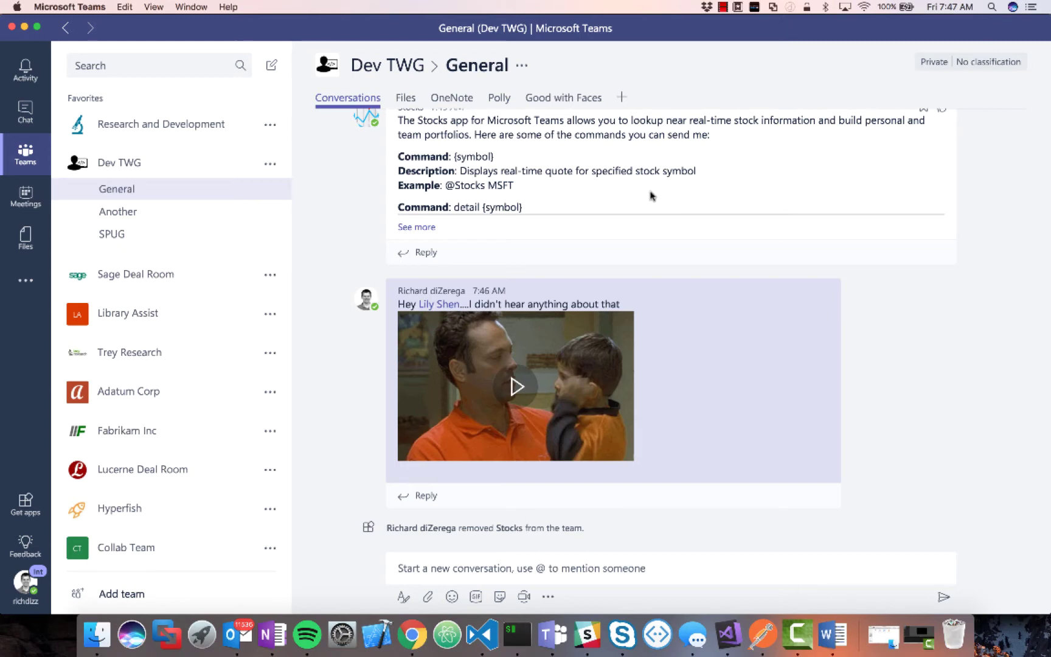
Step: Check where the developer preview option is found among the account's About entries, leaving it unchanged
left_click(30, 589)
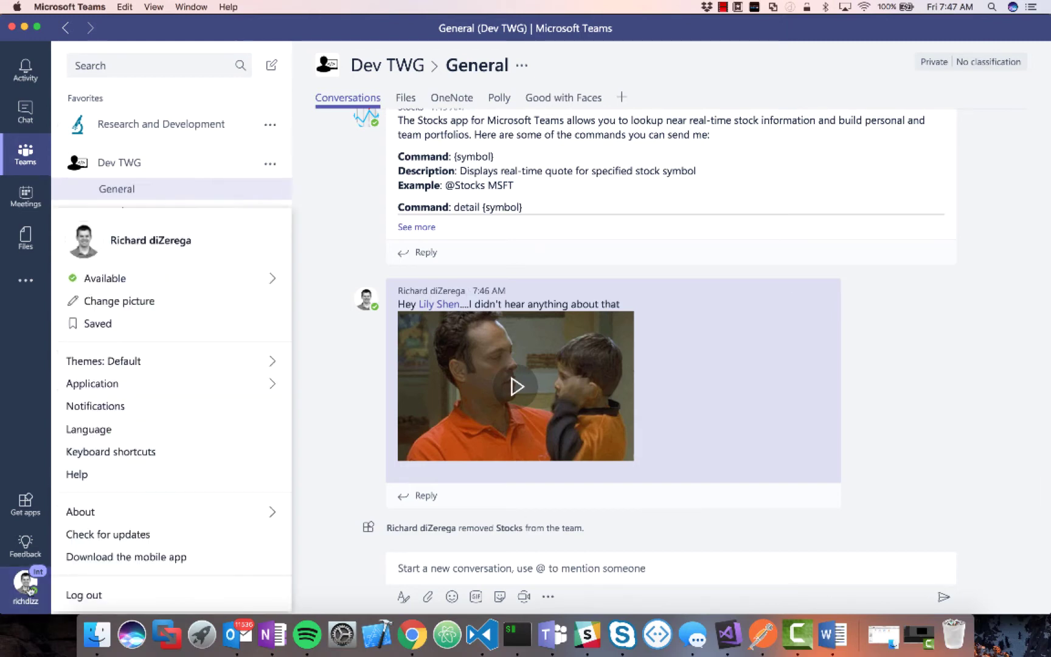
mouse_move(125, 521)
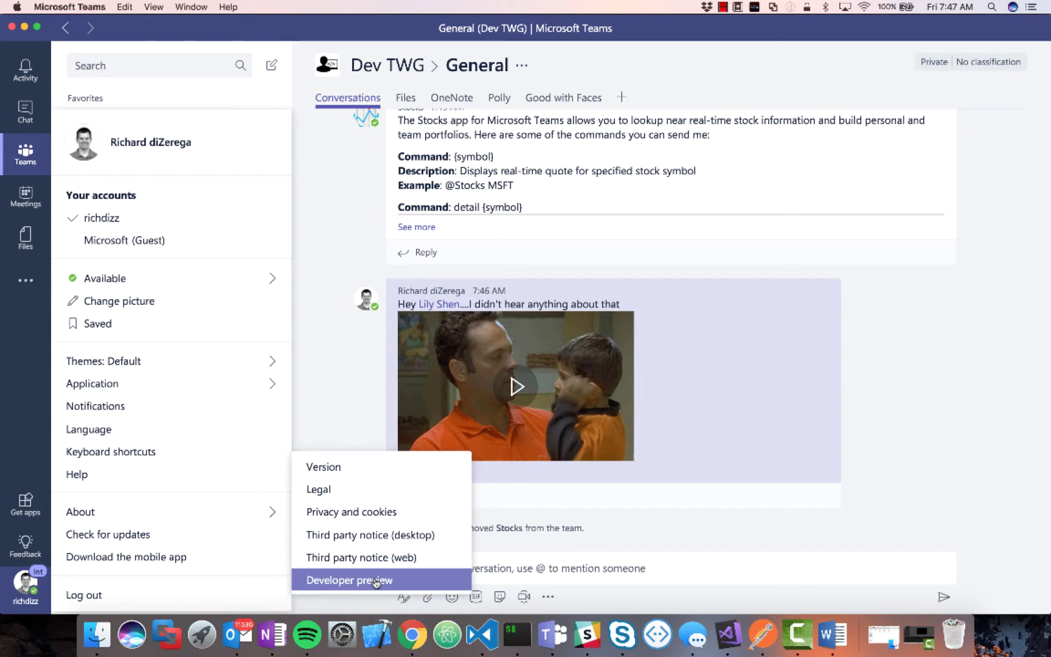
left_click(329, 394)
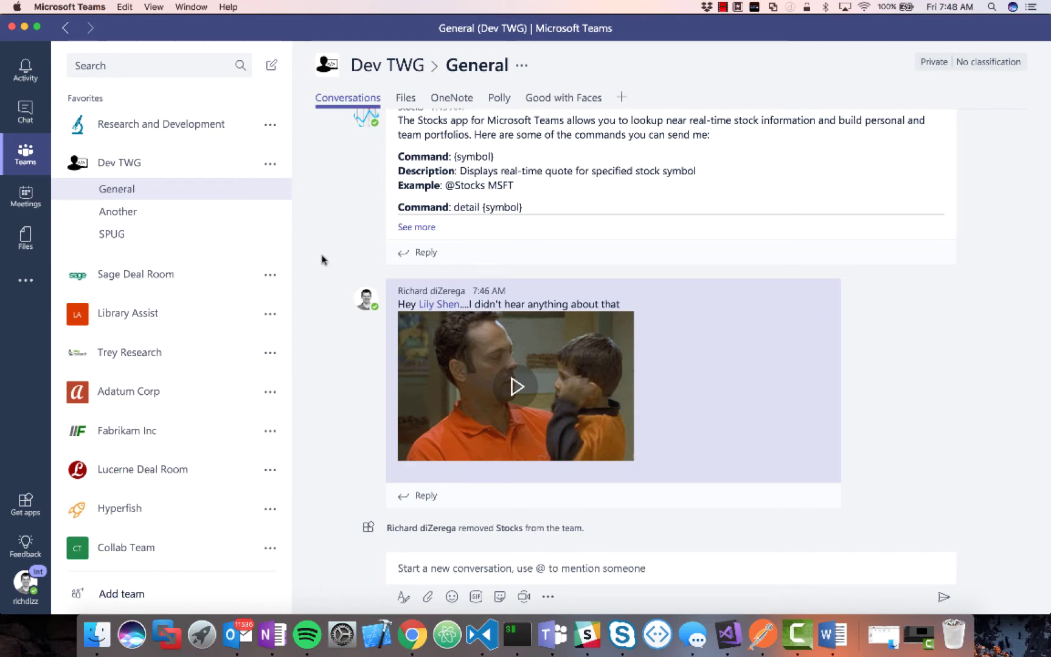
Step: Sideload the app package Archive.zip from the Deployment folder into the Dev TWG team
left_click(270, 164)
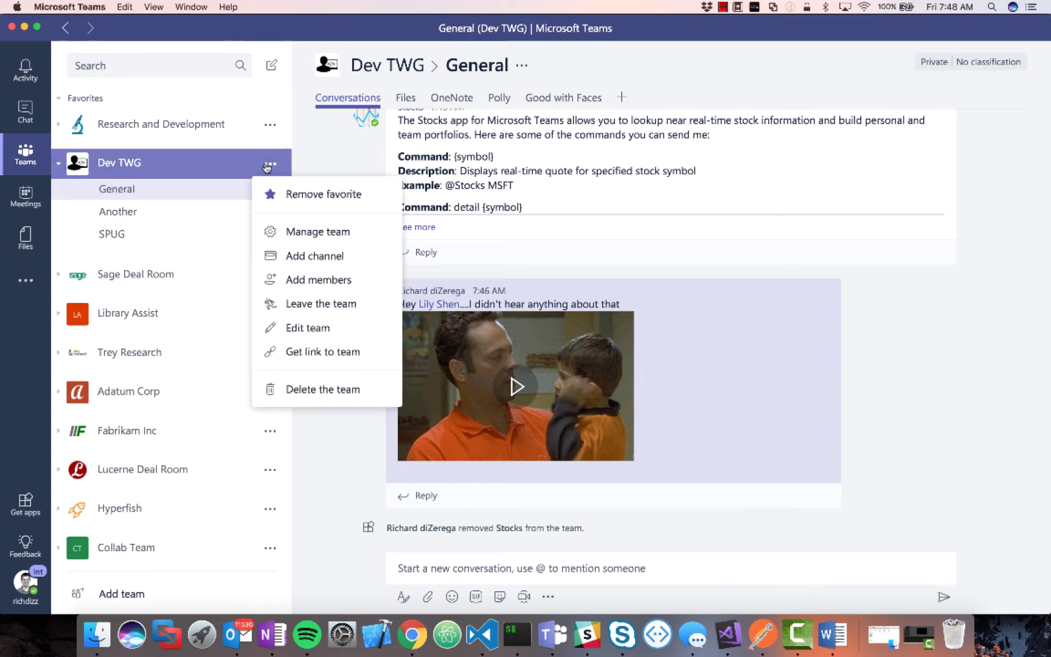
left_click(304, 234)
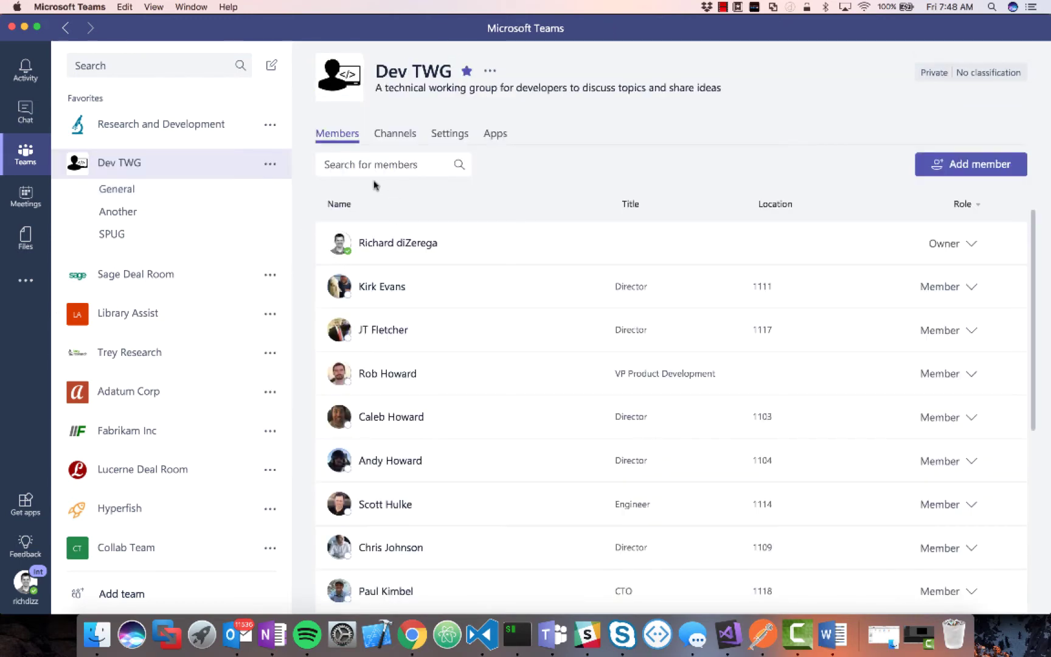
left_click(495, 139)
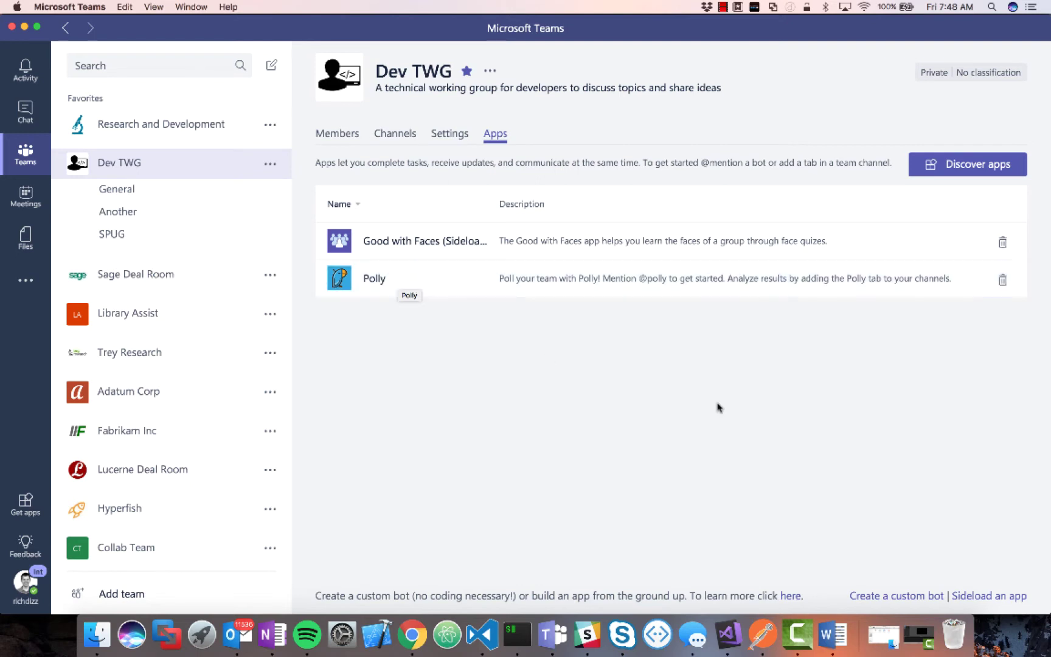
left_click(988, 596)
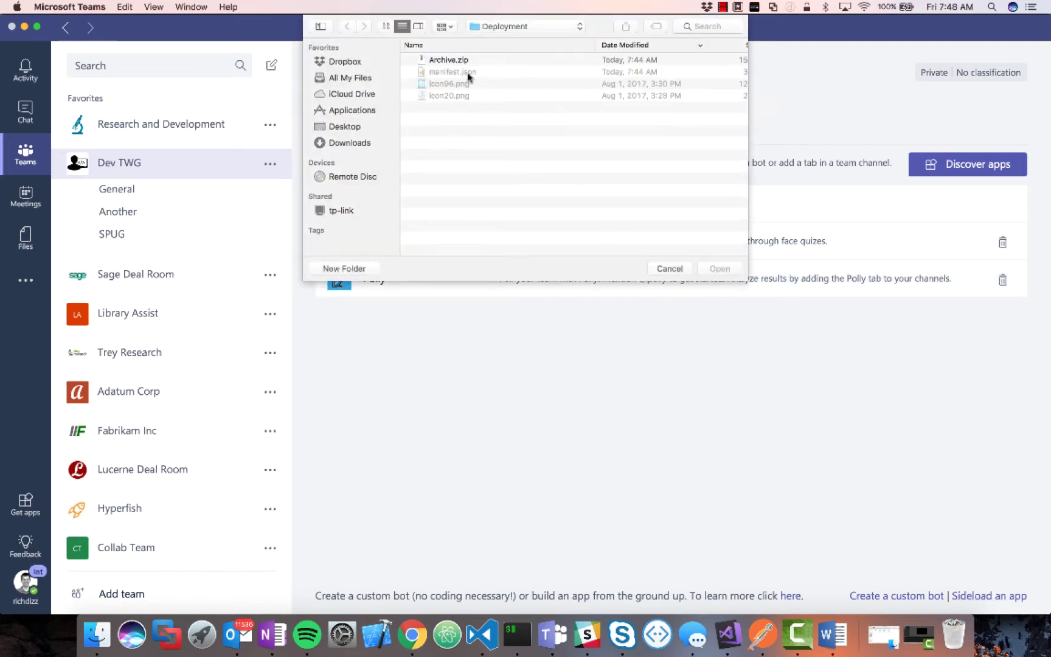
double_click(451, 61)
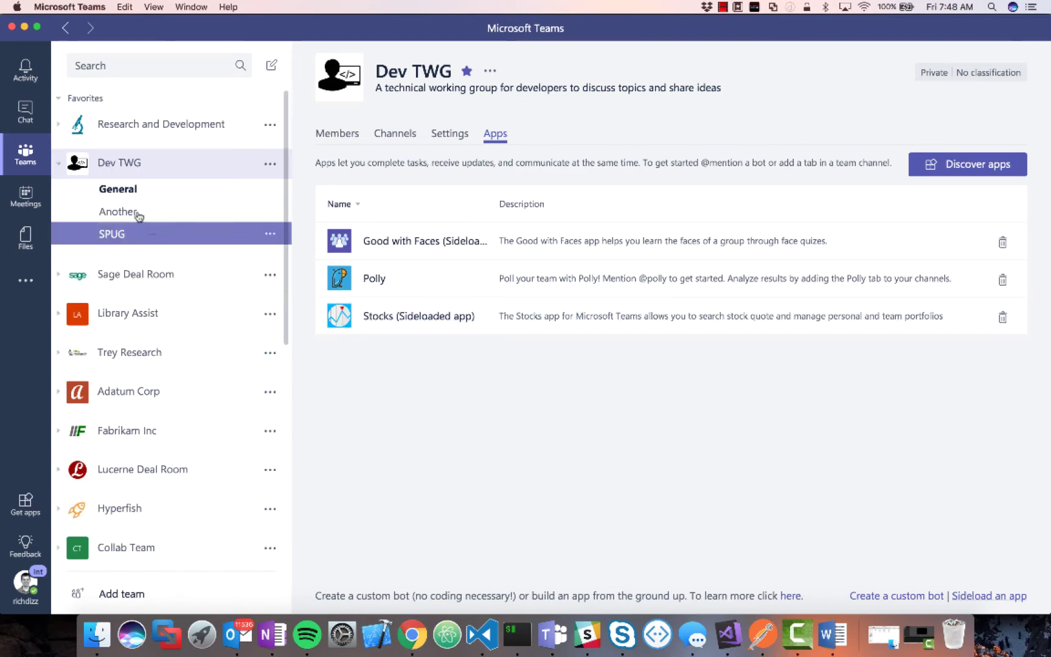
Step: In Dev TWG's General channel, expand the Stocks bot's welcome message and send the bot the list command
left_click(129, 195)
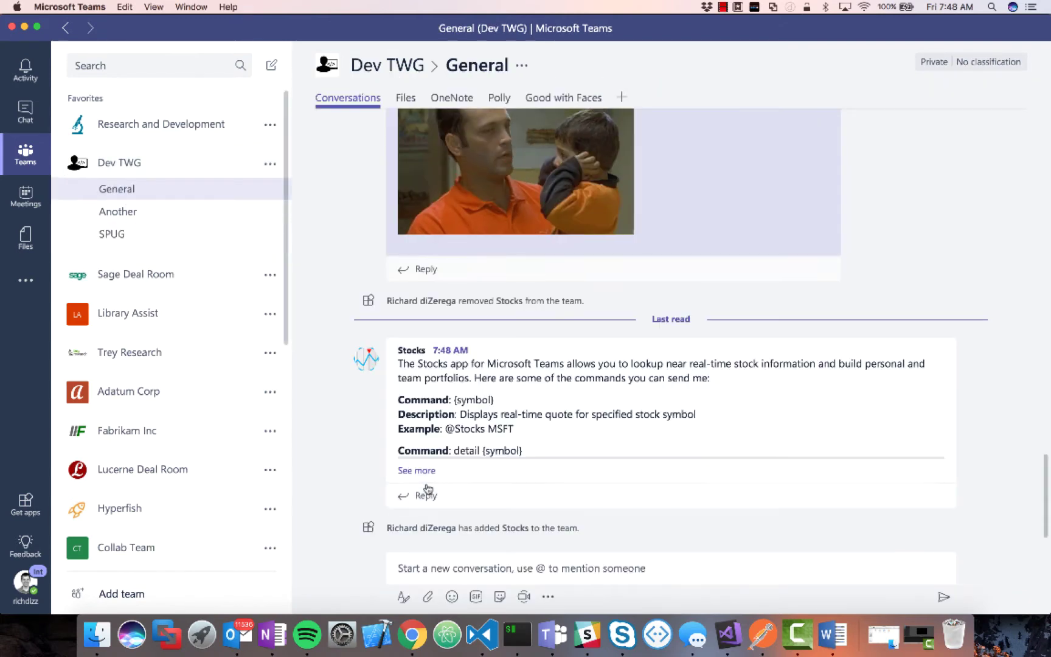
left_click(417, 470)
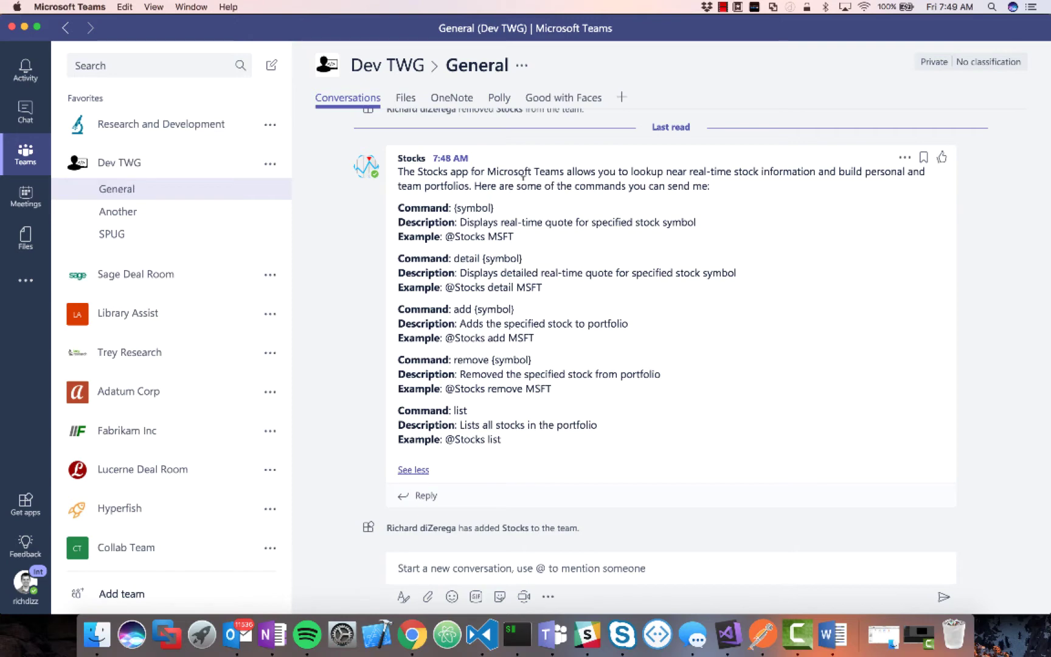
left_click(412, 563)
type("@")
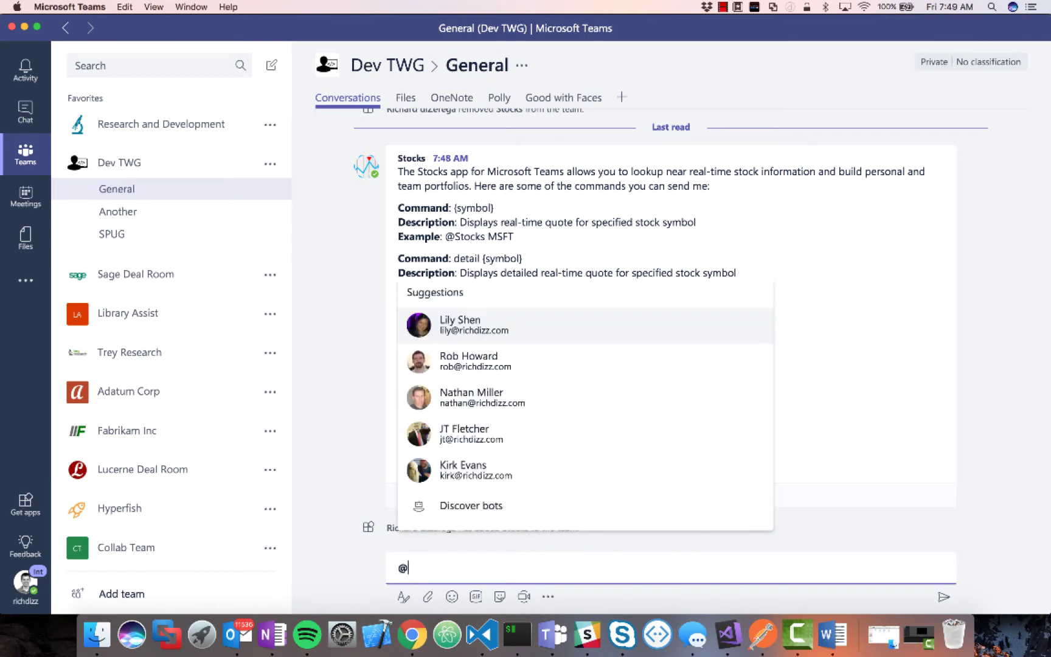
type("Stock")
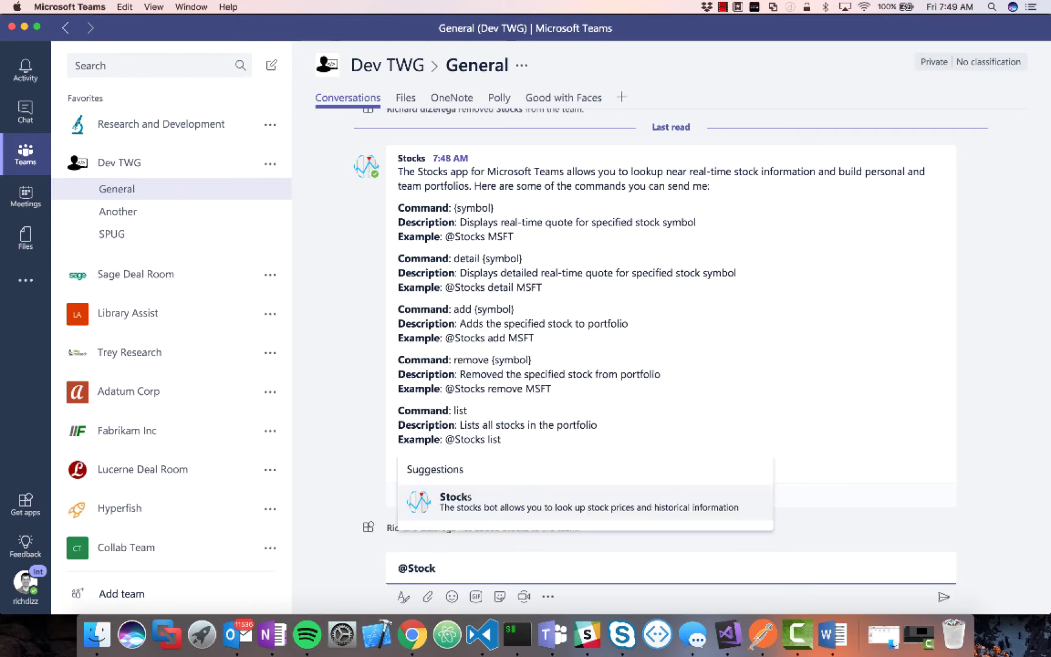
left_click(450, 504)
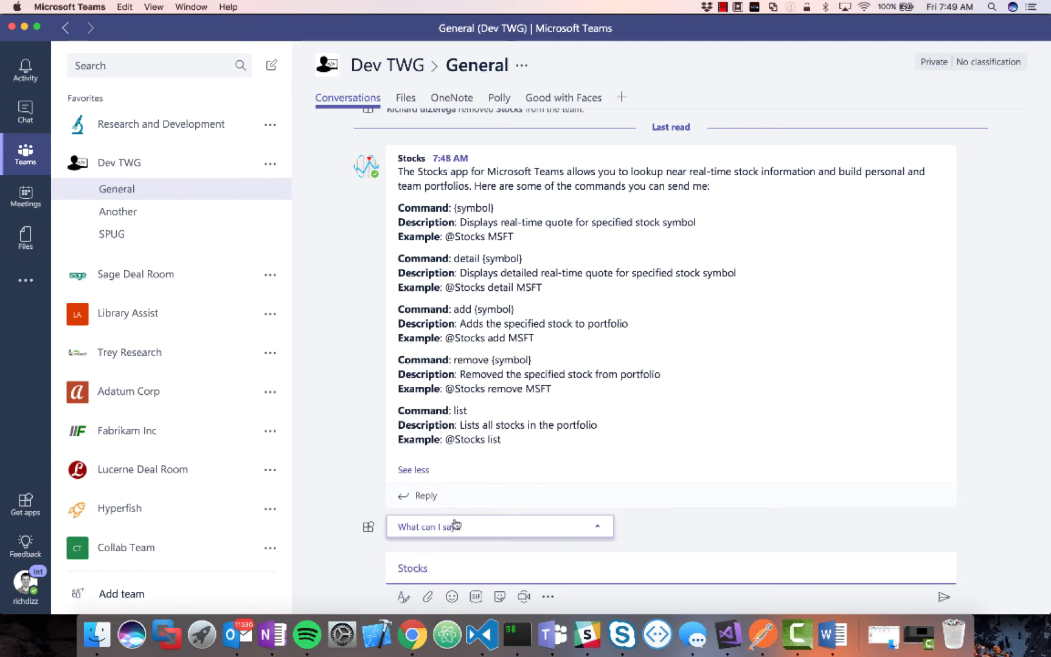
left_click(458, 531)
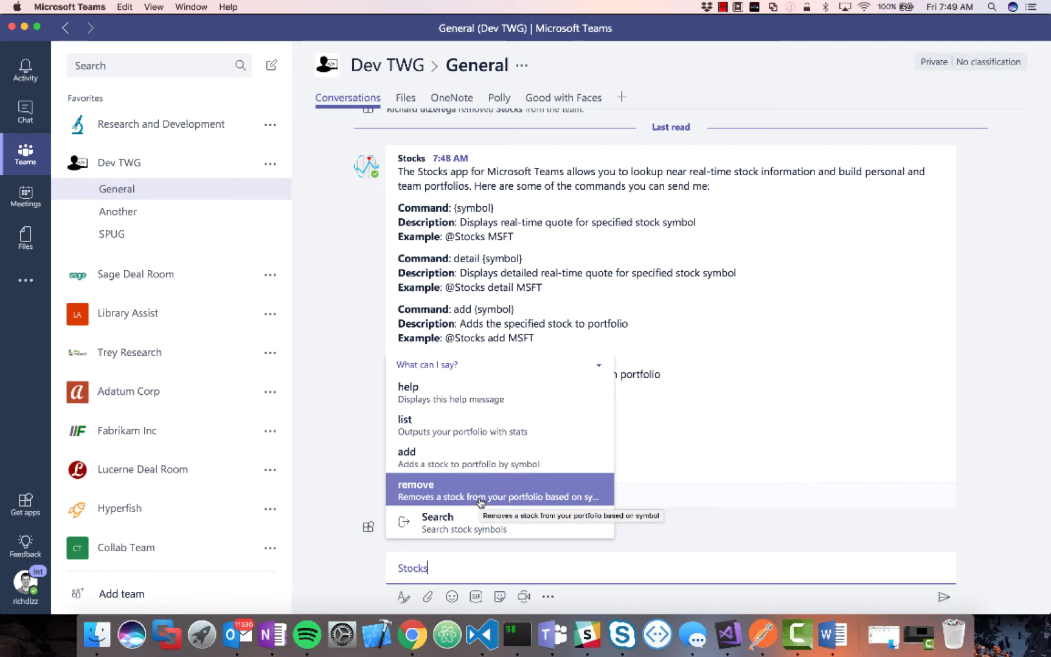
left_click(476, 433)
key("Return")
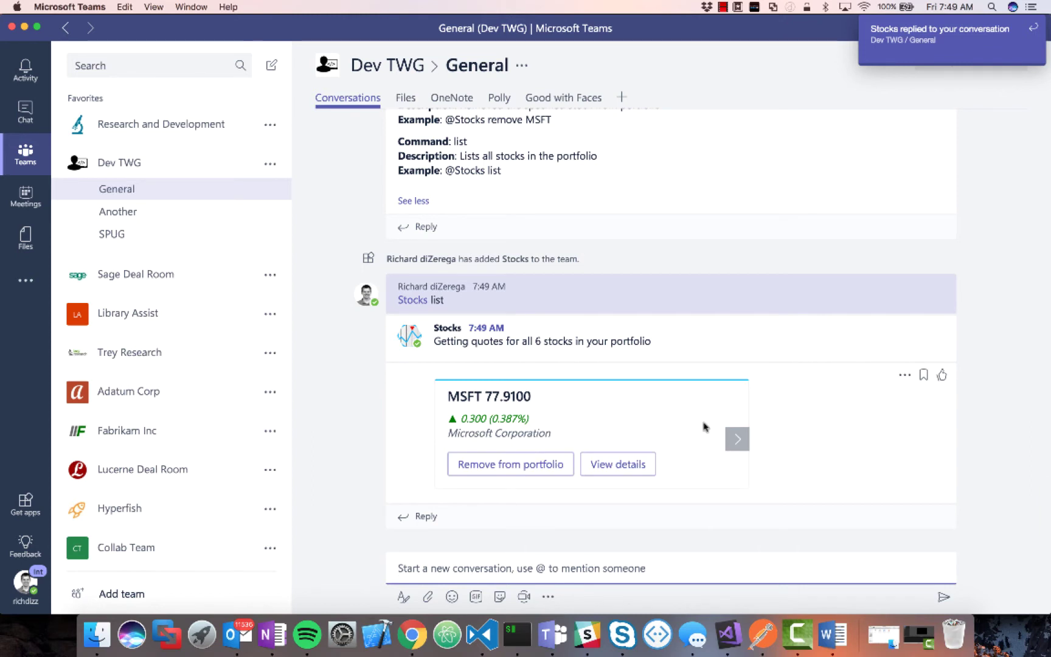
Step: Browse the stock cards in the bot's reply, return to the MSFT card and remove MSFT from the portfolio
left_click(737, 439)
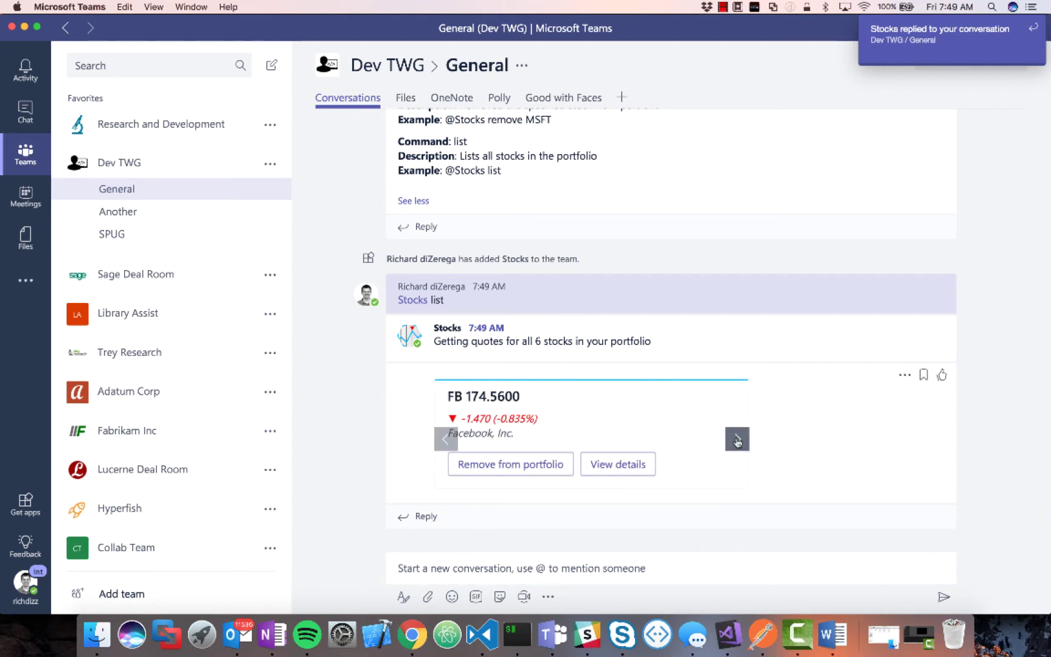
left_click(738, 439)
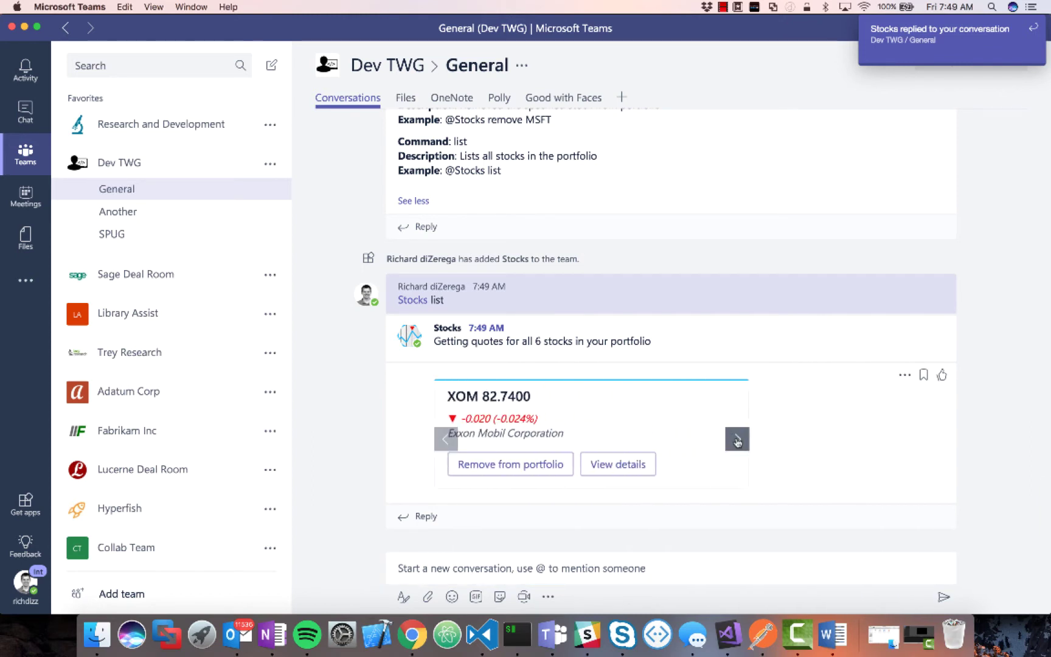
left_click(448, 444)
left_click(449, 444)
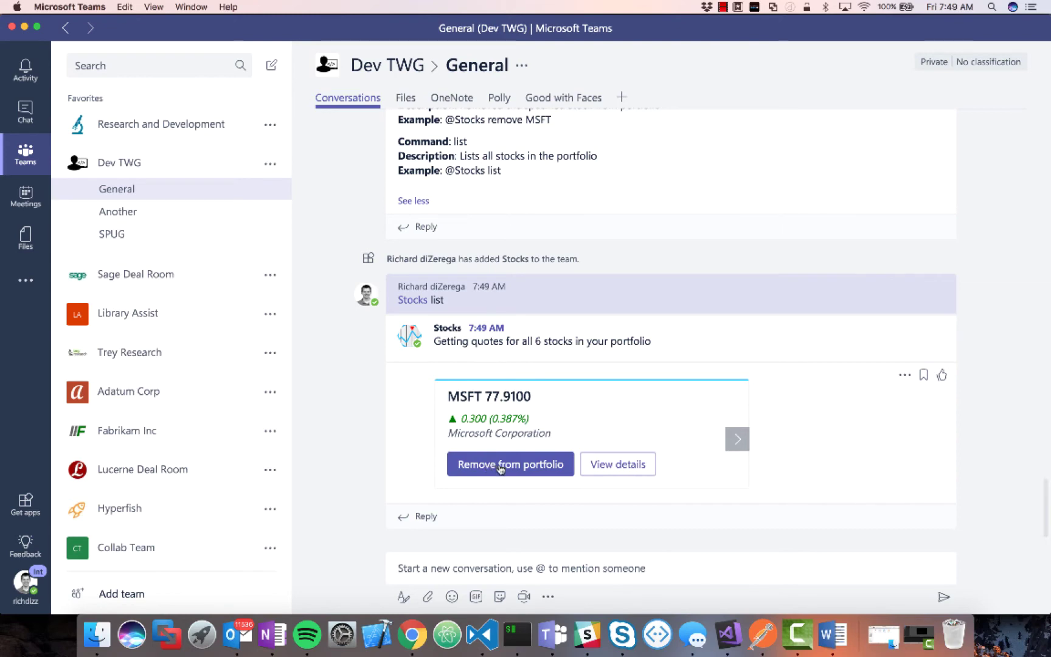
left_click(490, 466)
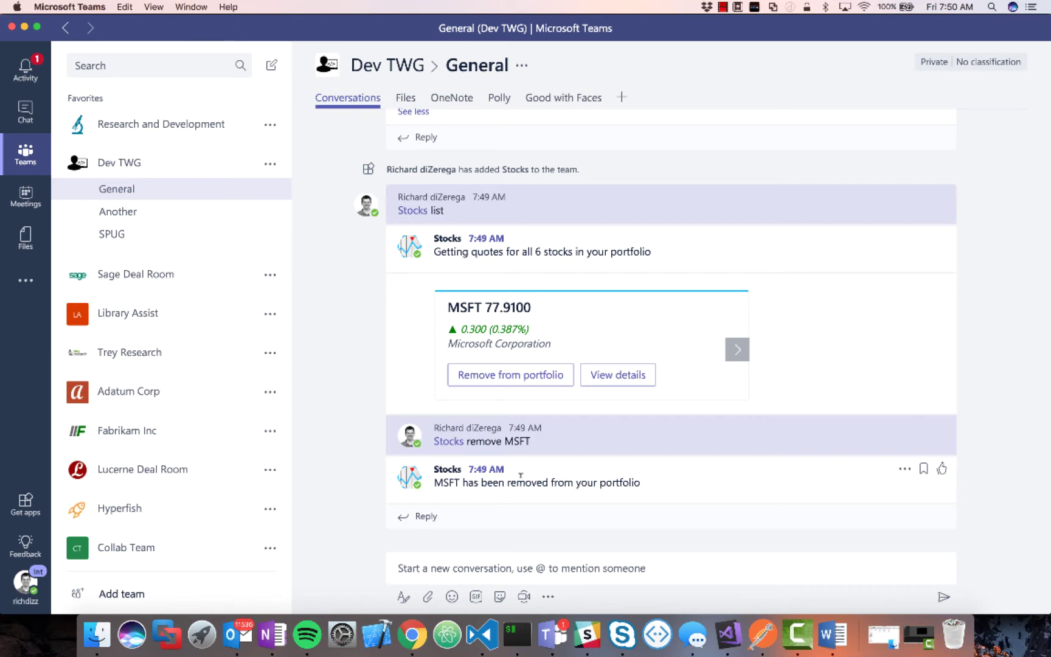
Step: Add a Stocks tab to the General channel without posting to the channel about it
left_click(623, 96)
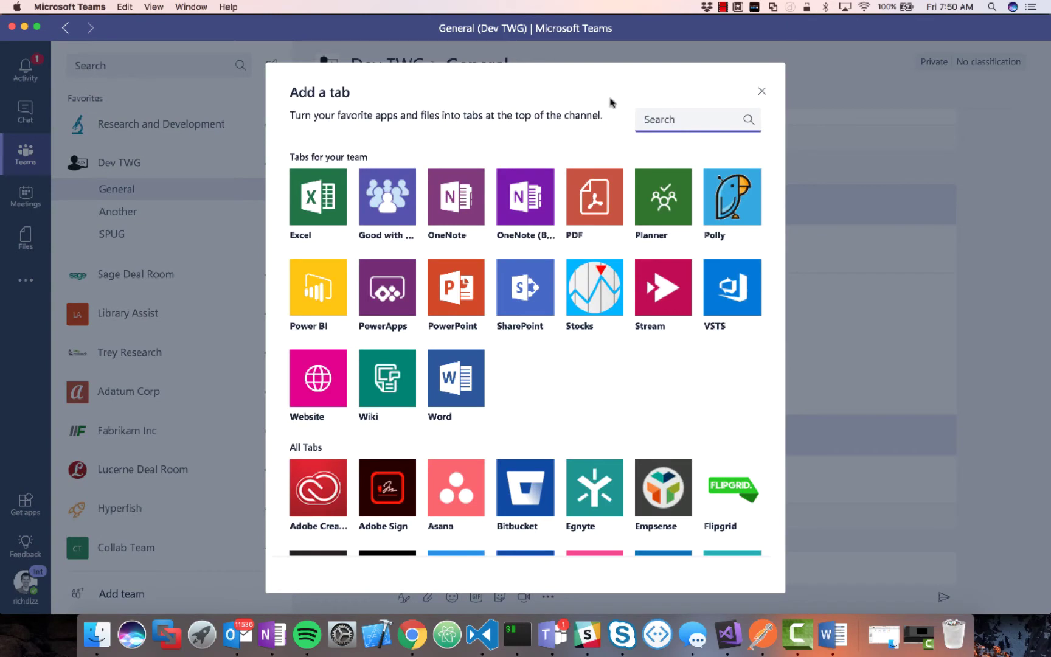
left_click(588, 296)
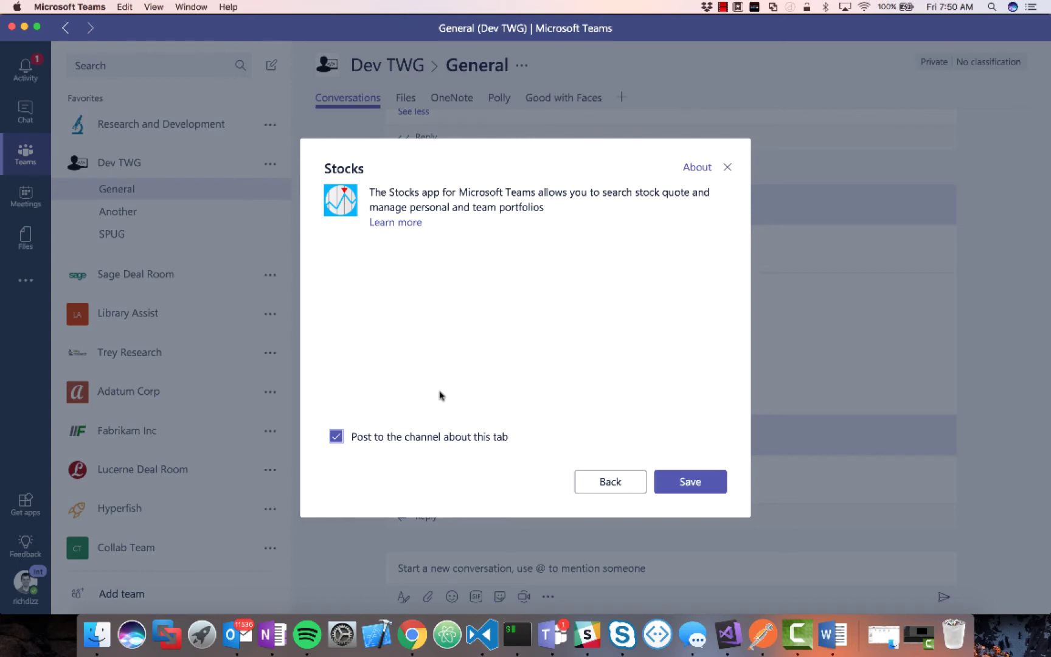
left_click(337, 438)
left_click(696, 488)
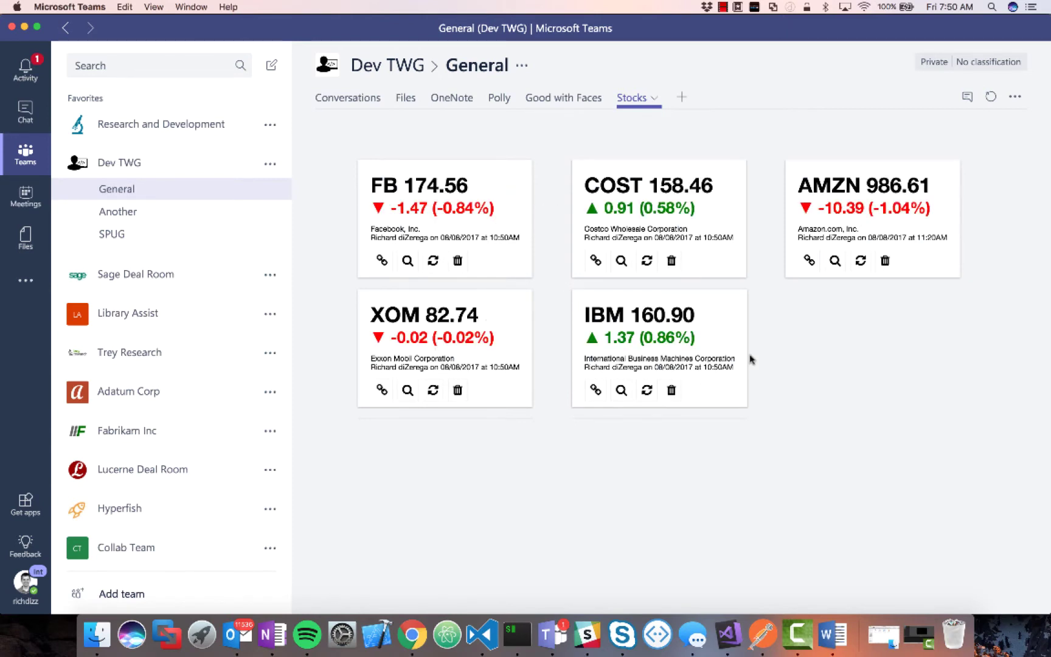
Step: Send the Stocks bot the command "add MSFT" in the channel conversation and view the stock's details through the link in its reply
left_click(358, 100)
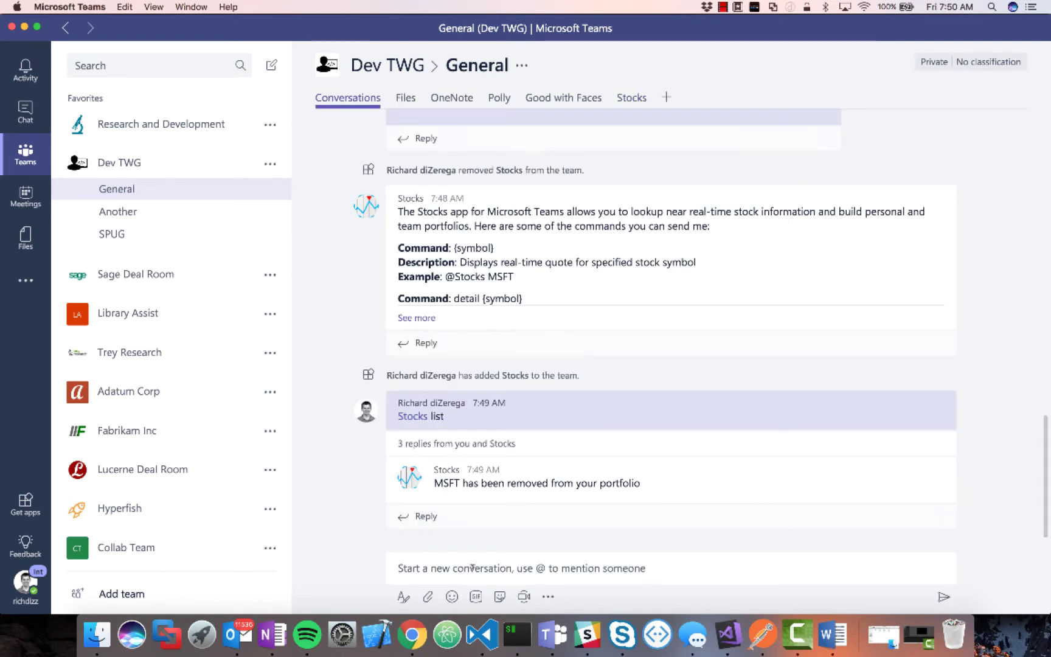
left_click(418, 318)
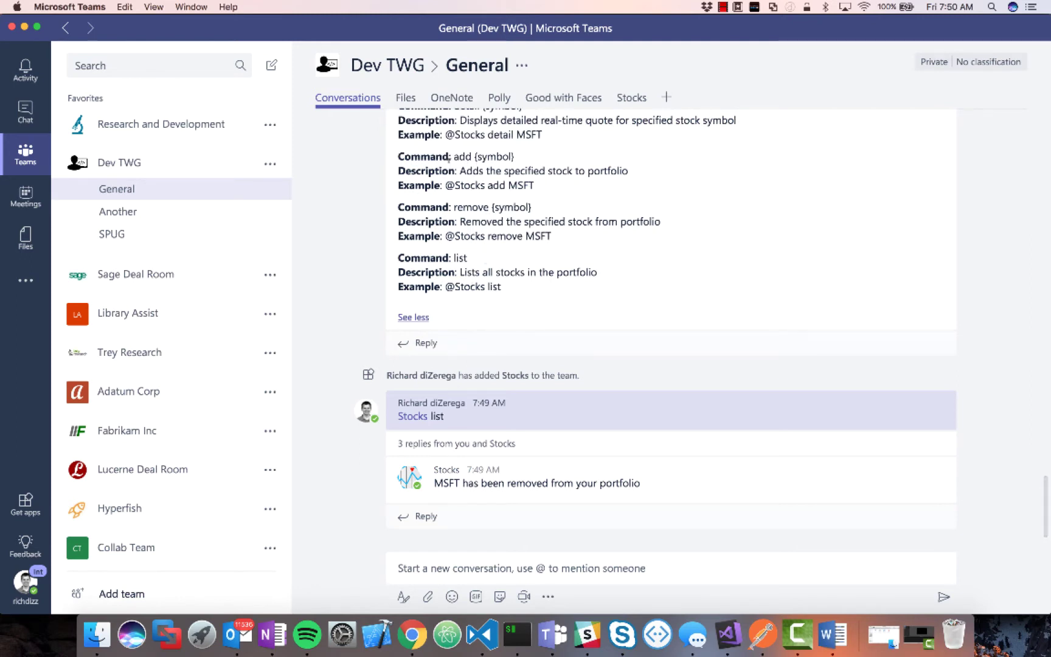
left_click(440, 568)
type("@Stock")
key("Return")
type("add MSFT")
key("Return")
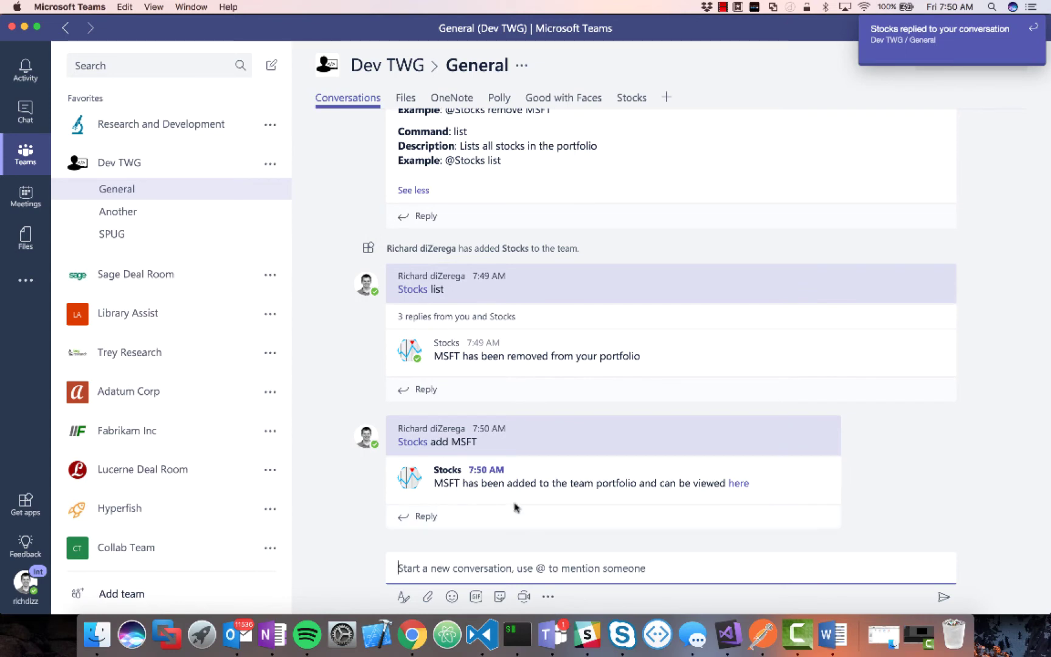
left_click(739, 487)
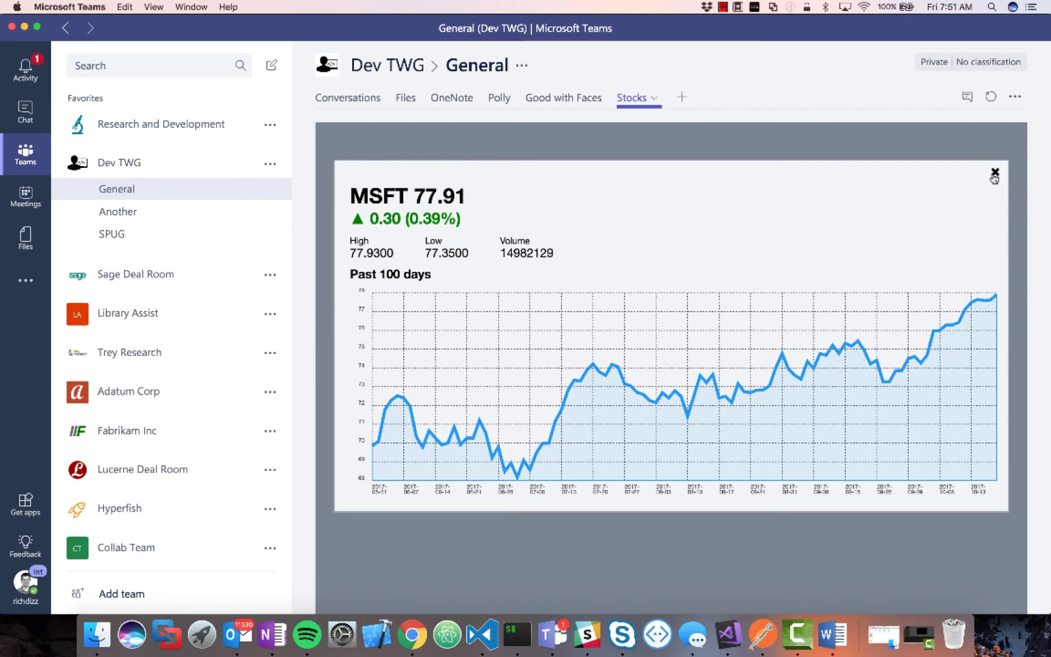
left_click(996, 173)
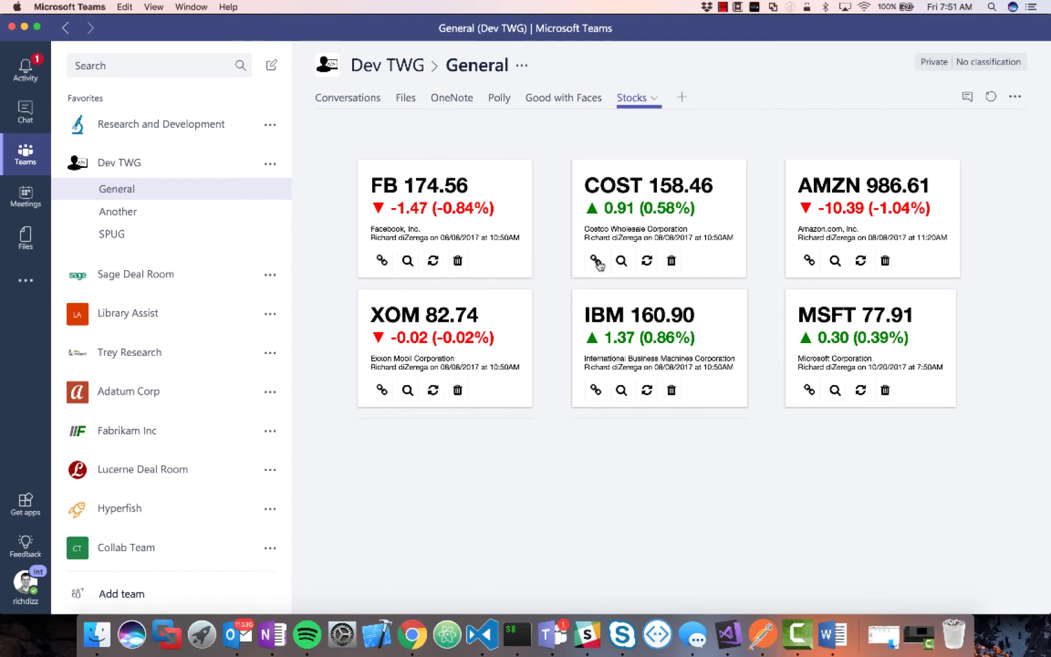
Step: Post the MSFT card's link in Research and Development's General channel and view the stock's details through it
left_click(809, 390)
key("super+c")
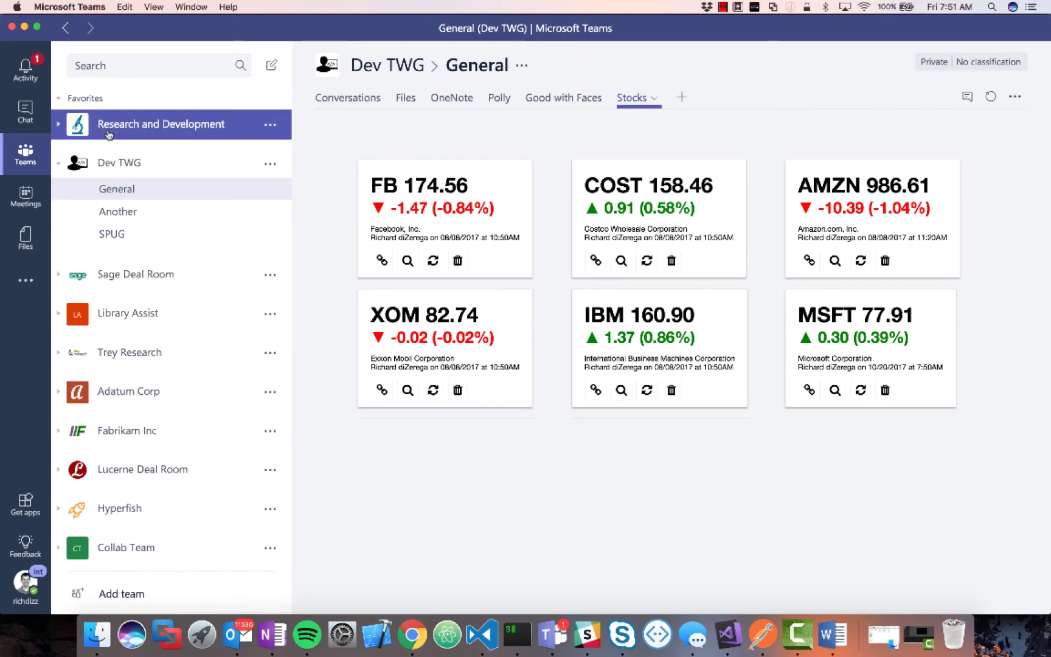
left_click(125, 136)
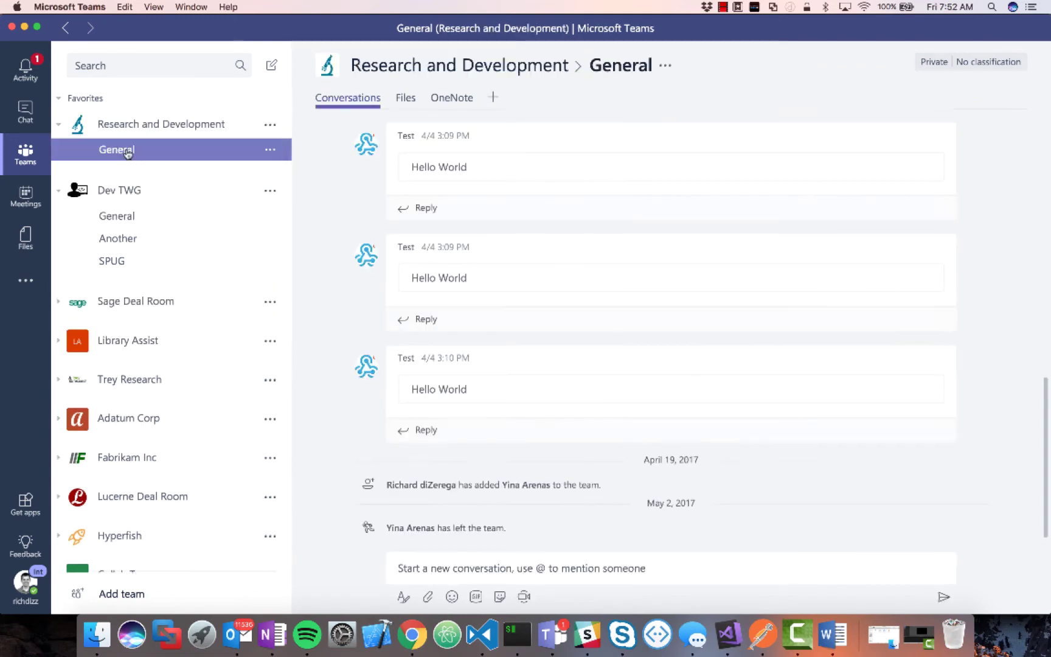
left_click(432, 568)
key("super+v")
key("Return")
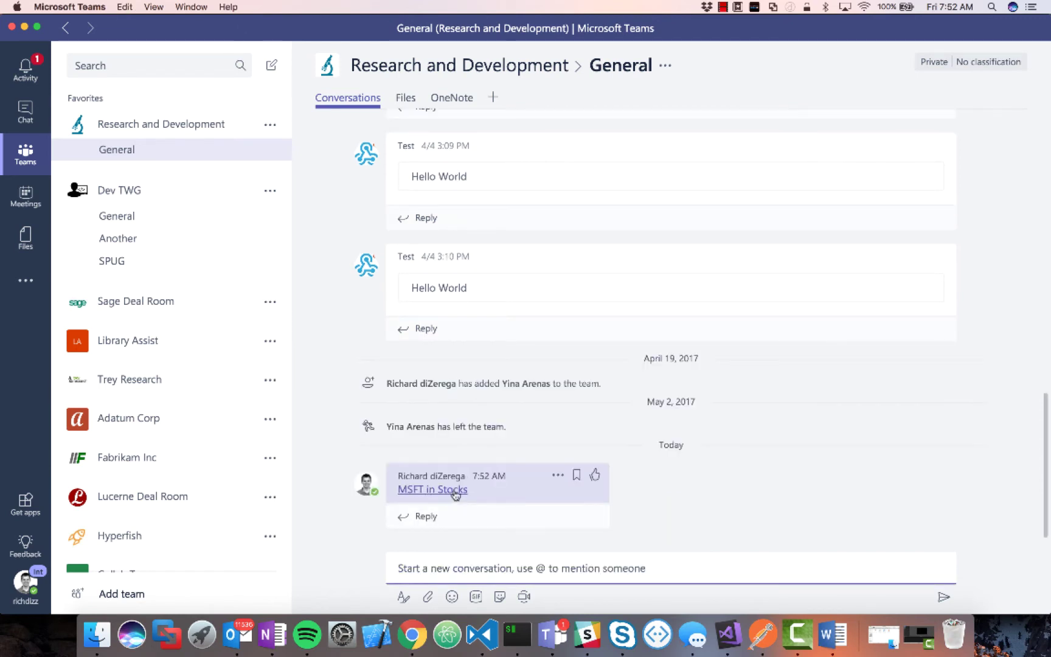
left_click(453, 491)
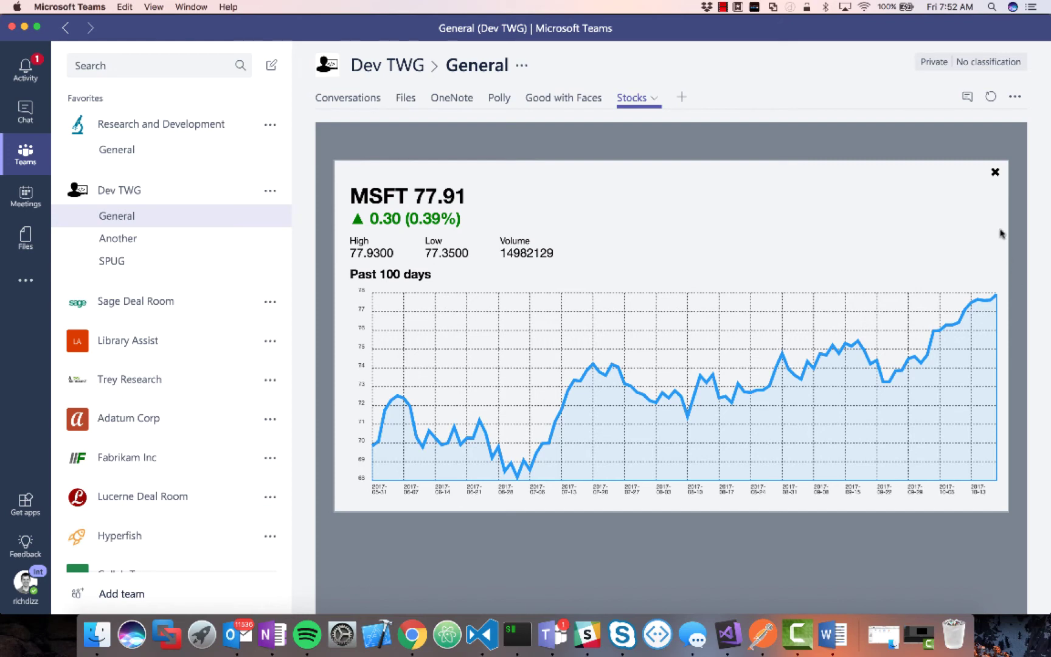
left_click(995, 174)
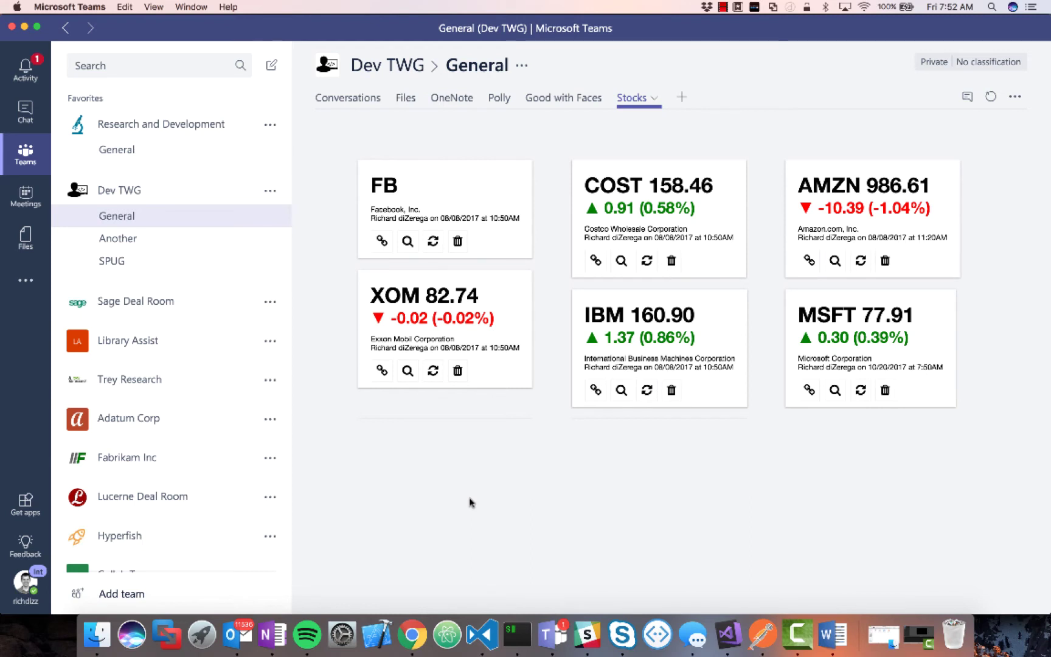
Step: Switch the application theme to Dark
left_click(36, 585)
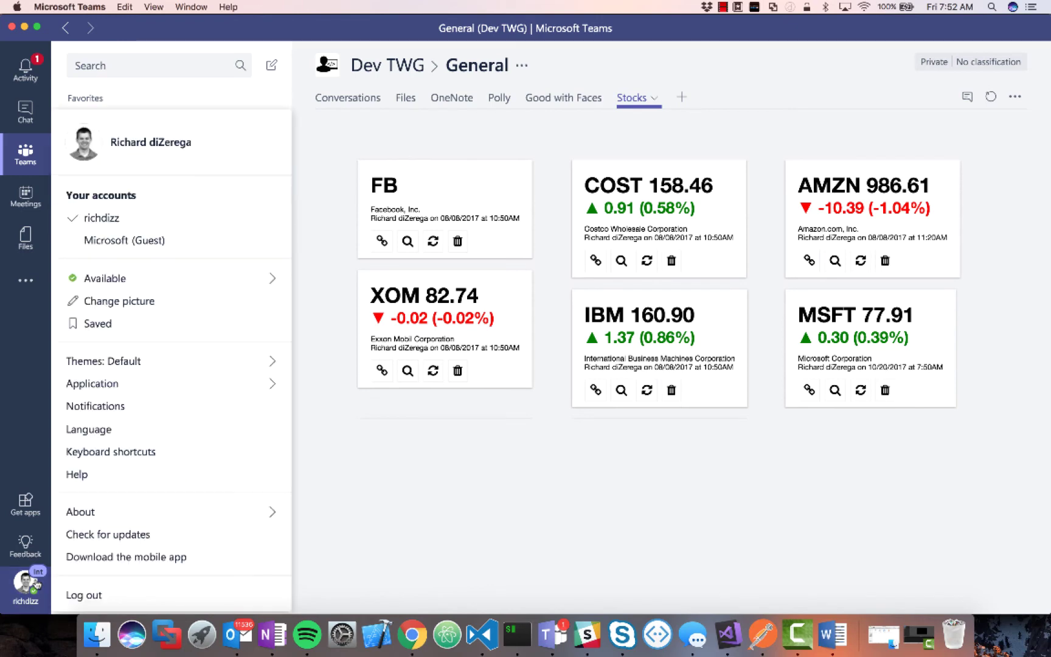
mouse_move(203, 369)
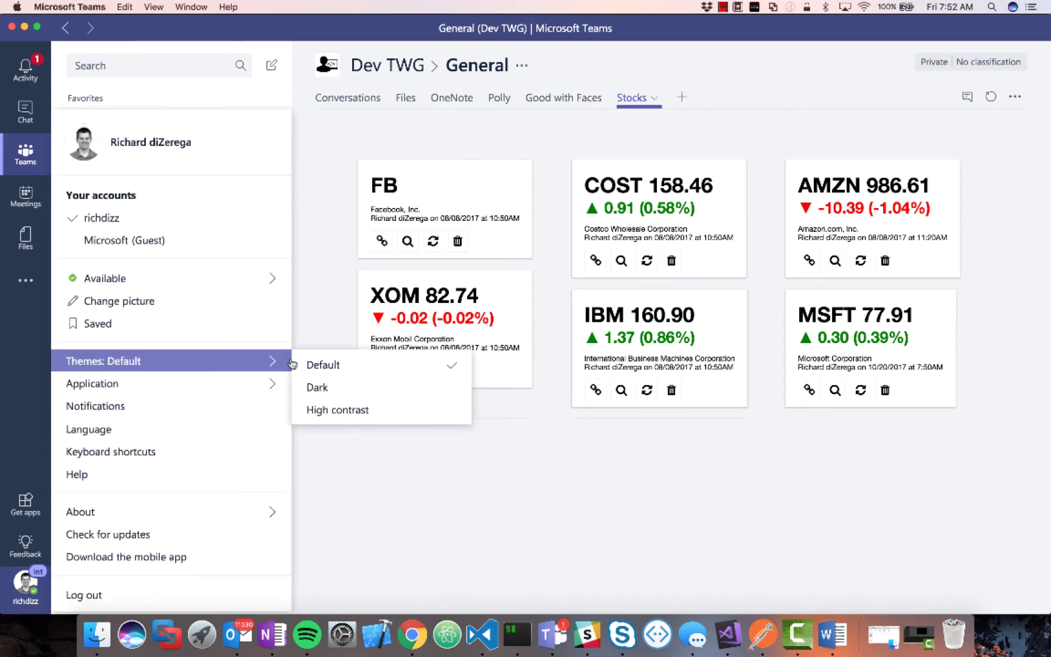
left_click(364, 387)
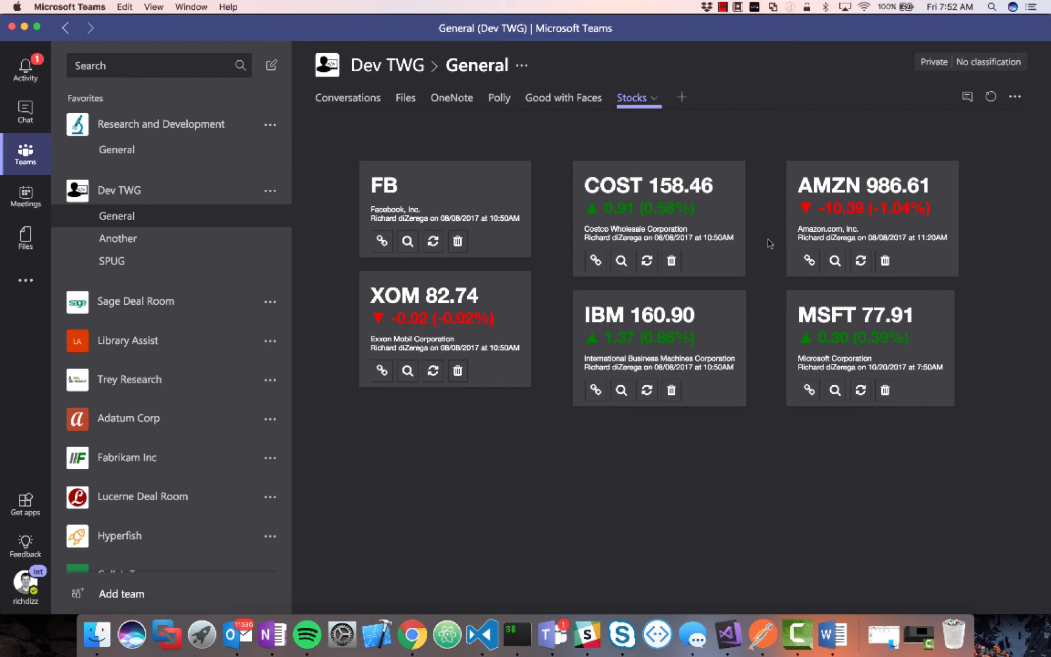
Step: Switch the application theme back to Default
left_click(18, 588)
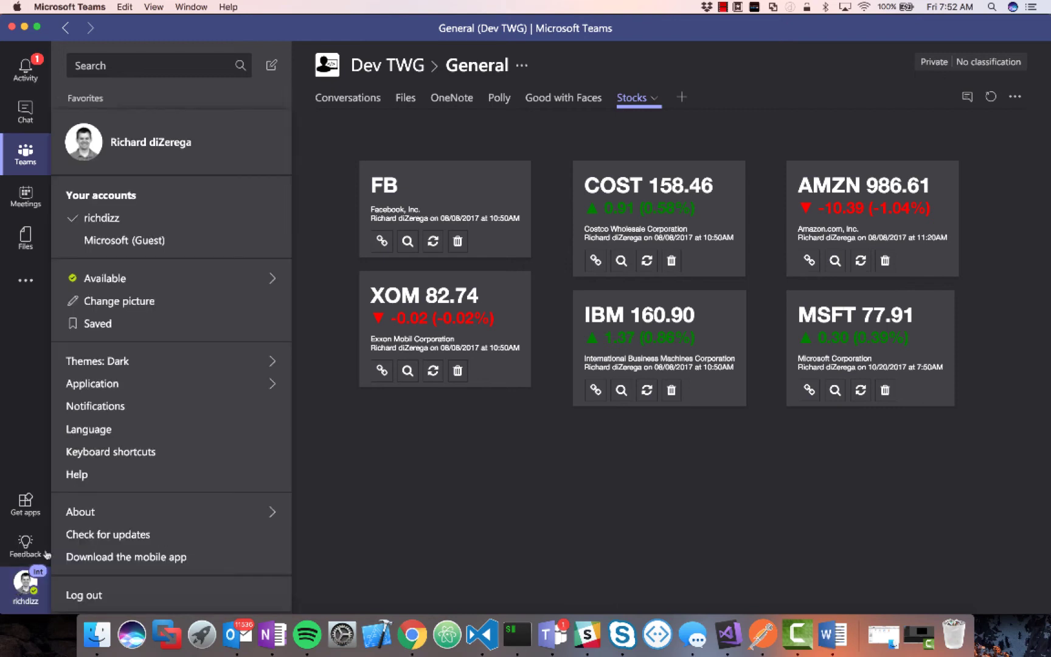
mouse_move(205, 368)
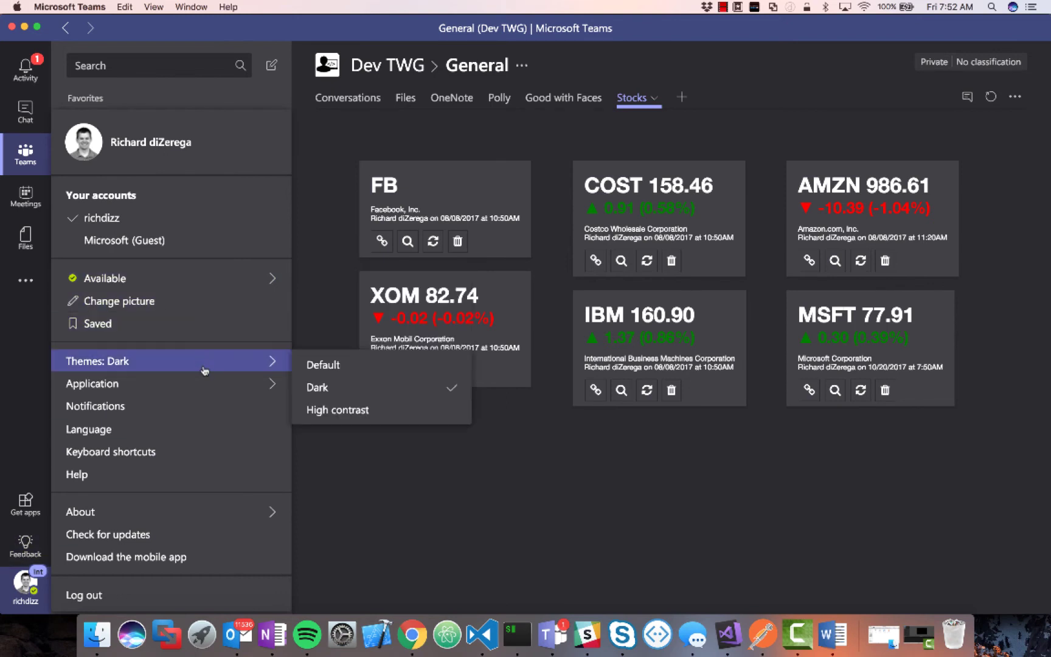
left_click(308, 365)
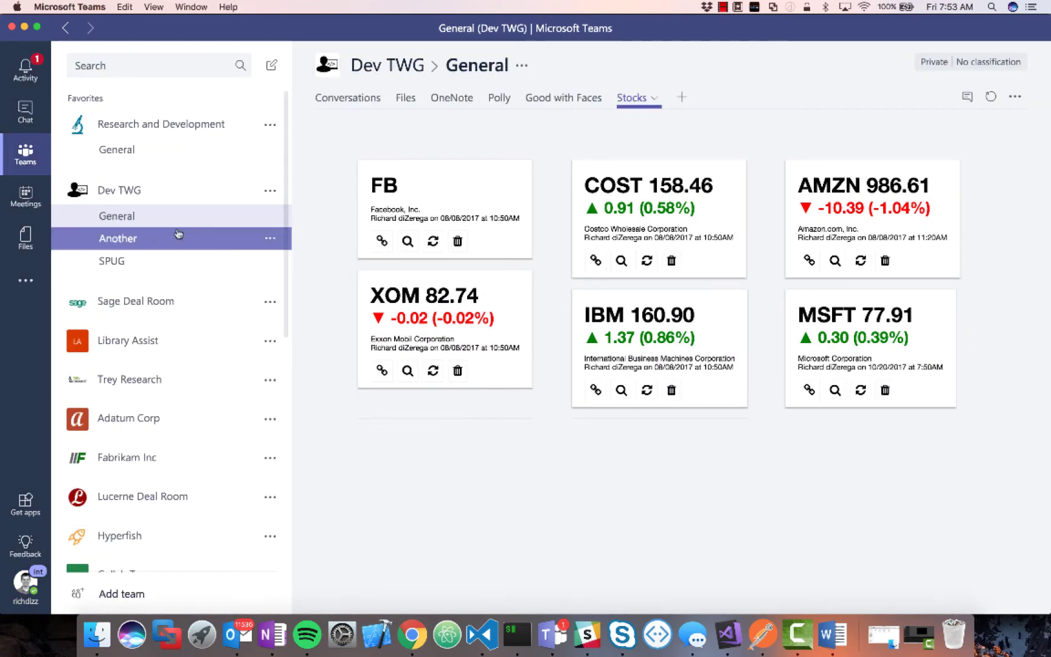
Step: Go to the General channel's conversations and look at the GIF picker for new messages, without inserting anything
left_click(344, 101)
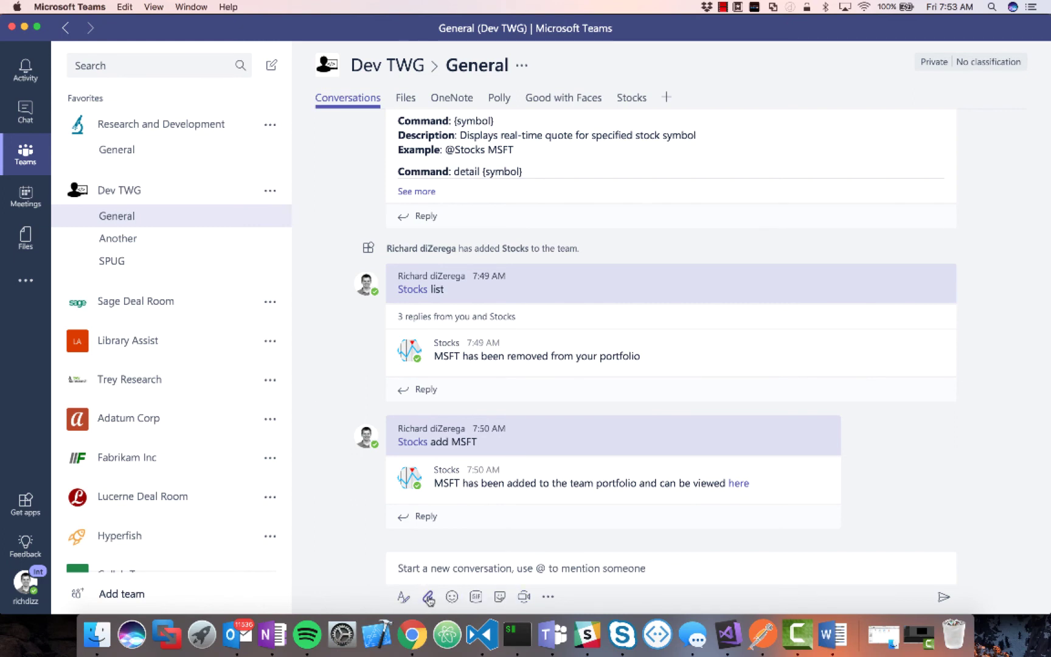
left_click(474, 599)
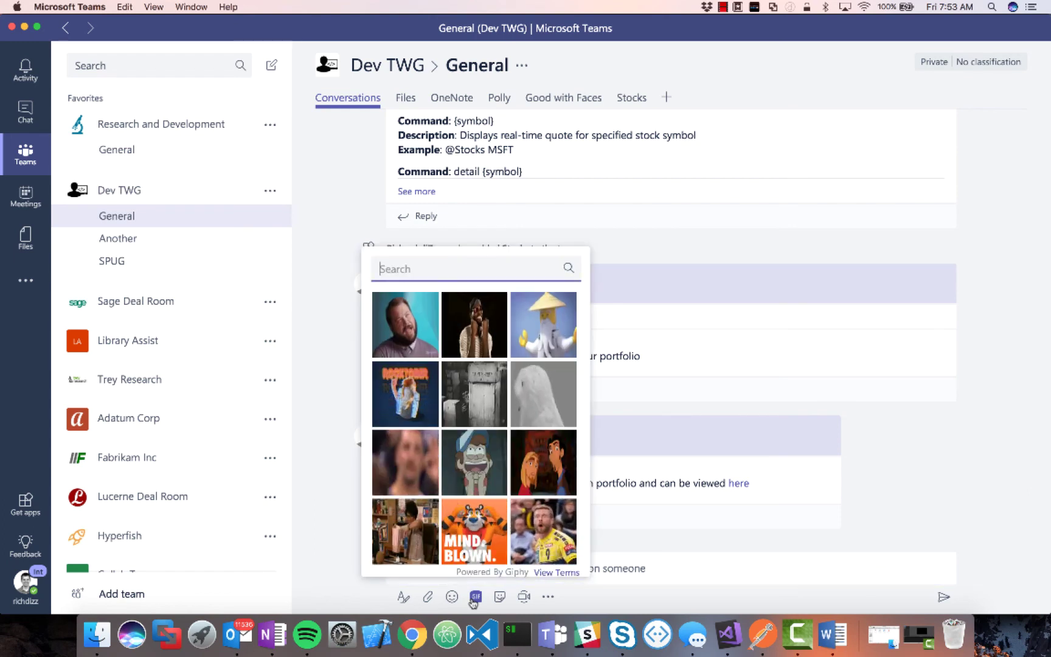
left_click(475, 599)
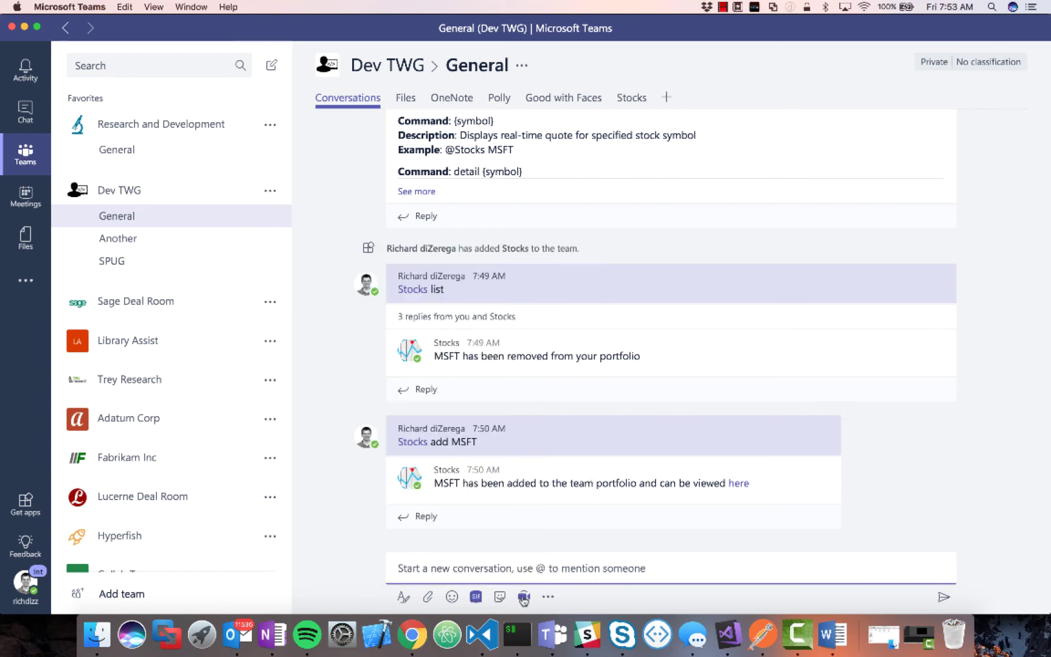
Step: Look up MSFT with the Stocks message extension and close it without inserting a result
left_click(546, 599)
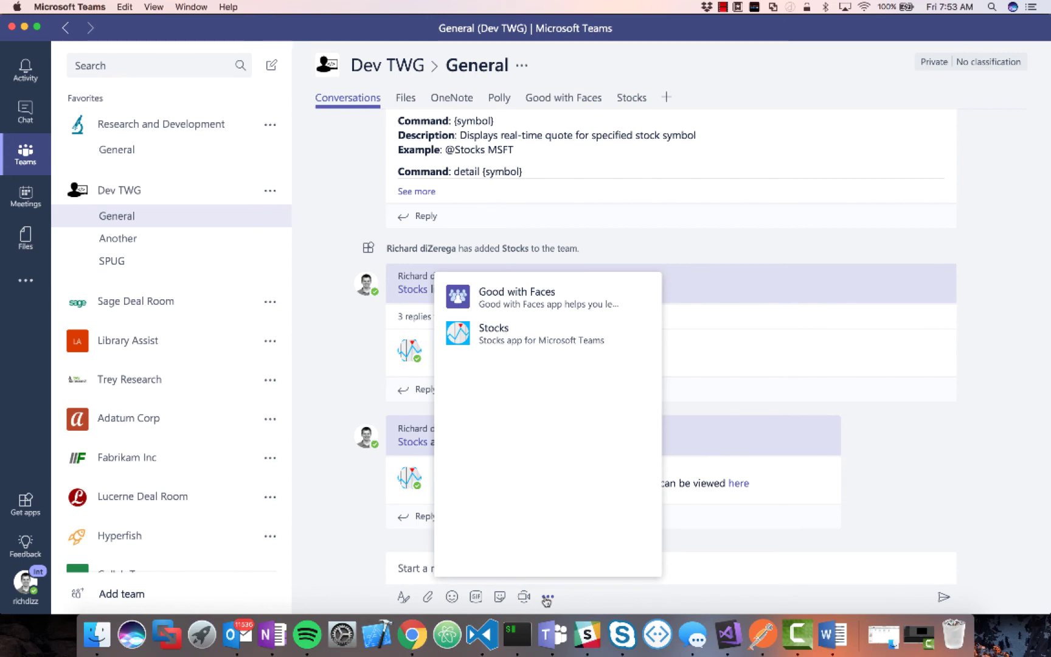
left_click(513, 340)
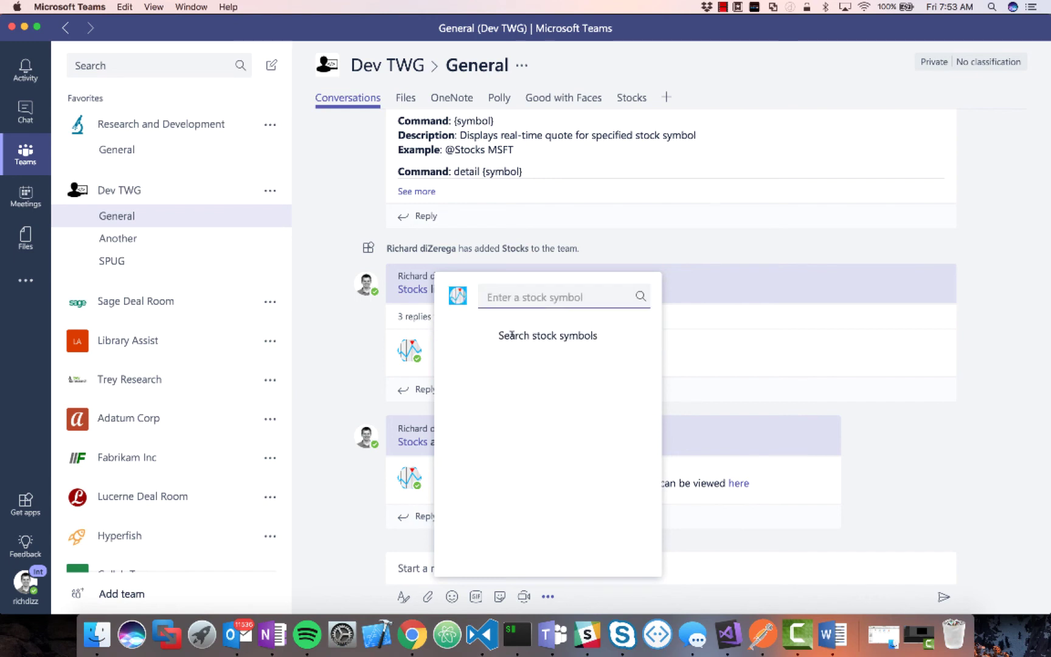
type("MSFT")
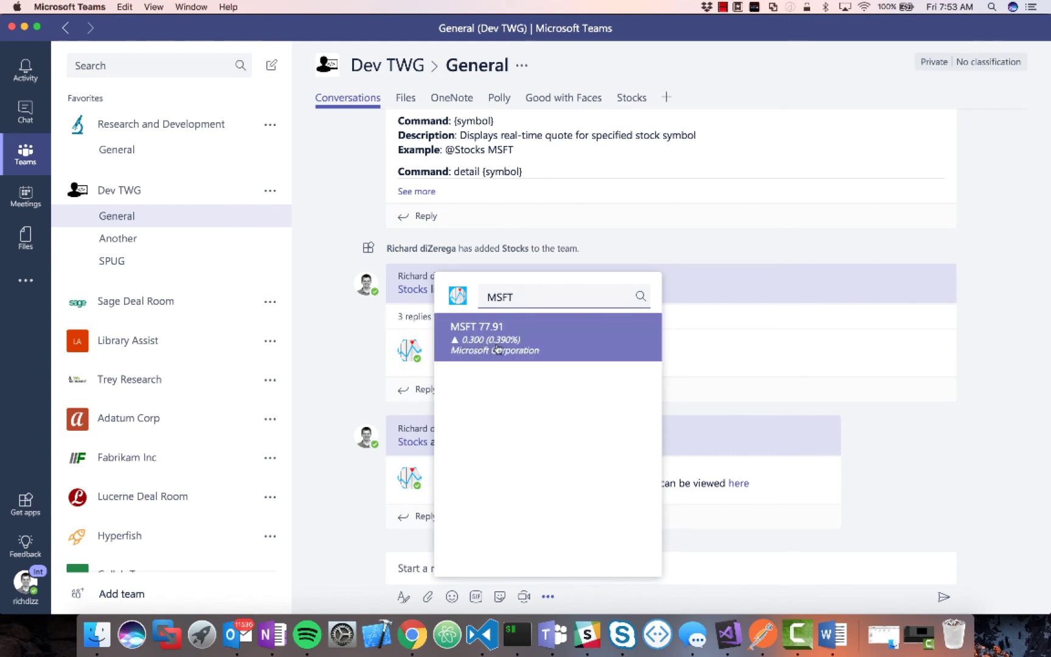
left_click(719, 413)
Step: Mention the Stocks bot in a new message, choose its Search command, look up "MSF" and insert the Microsoft Corporation (MSFT) card
left_click(472, 565)
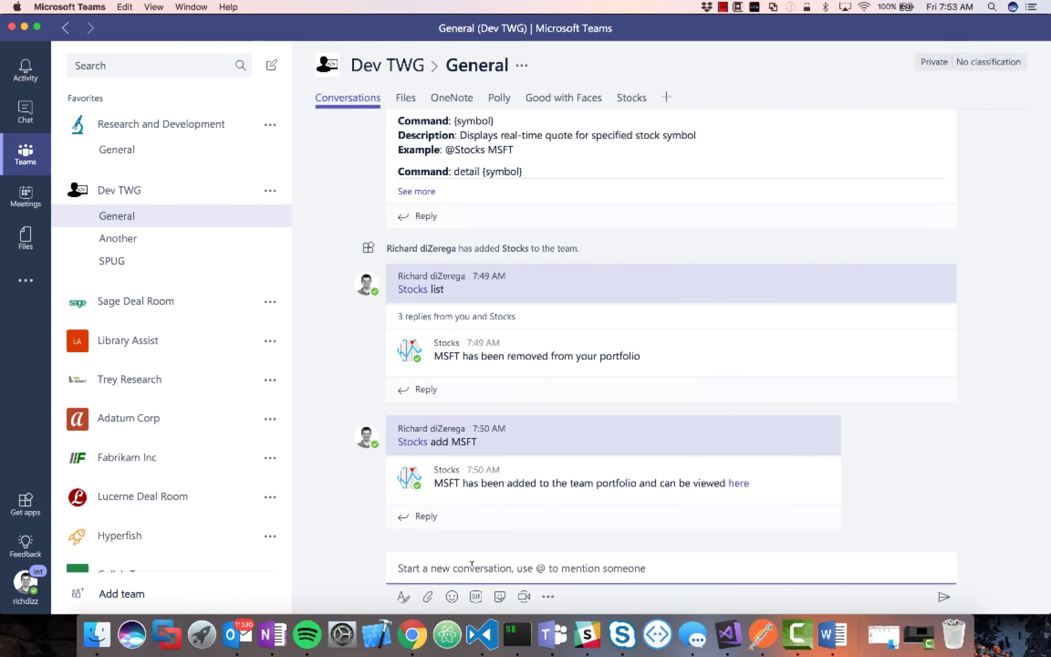
type("@St")
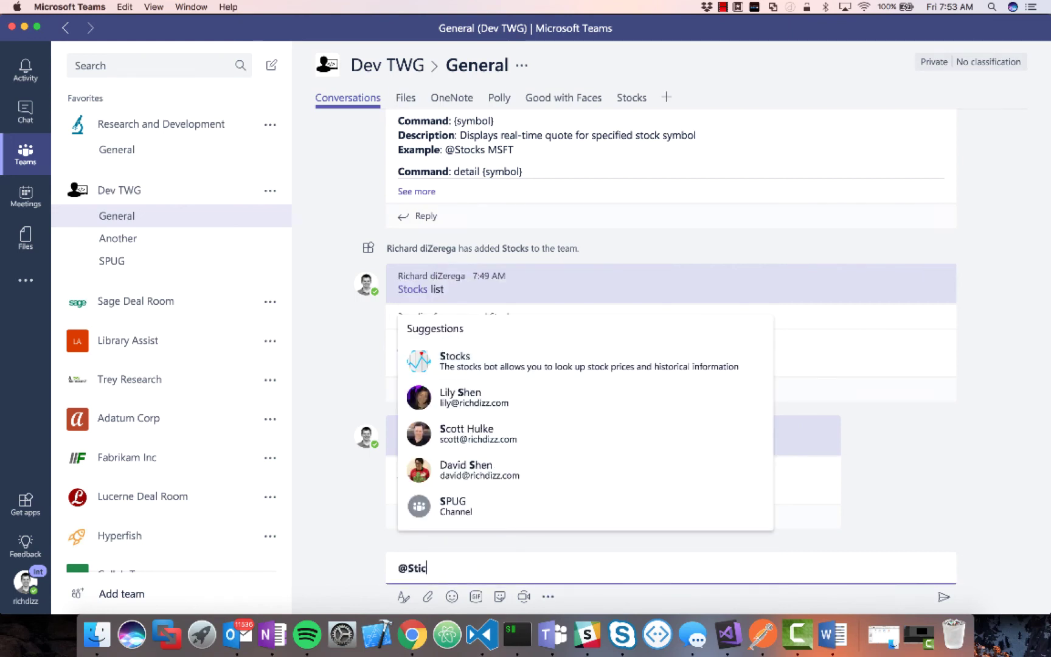
type("ocks")
key("Return")
left_click(494, 527)
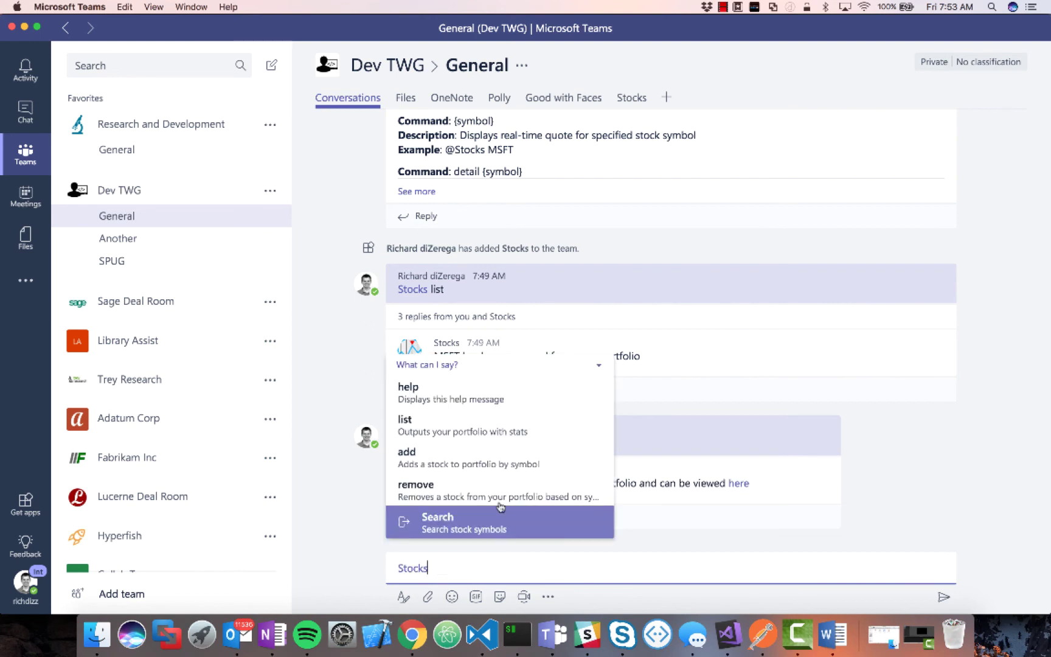
left_click(478, 527)
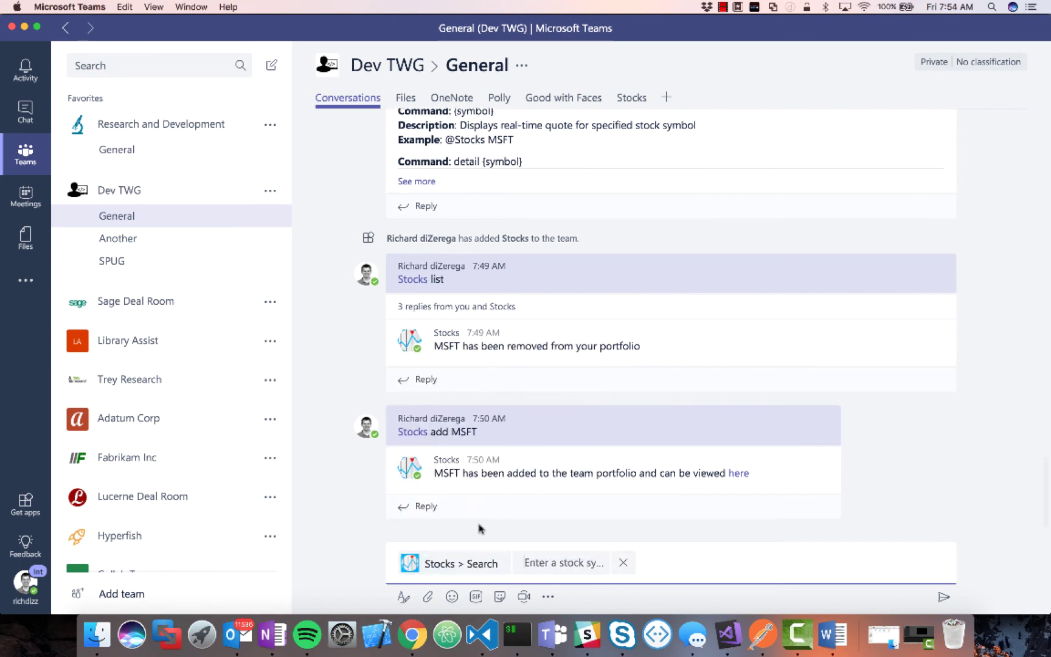
type("MSF")
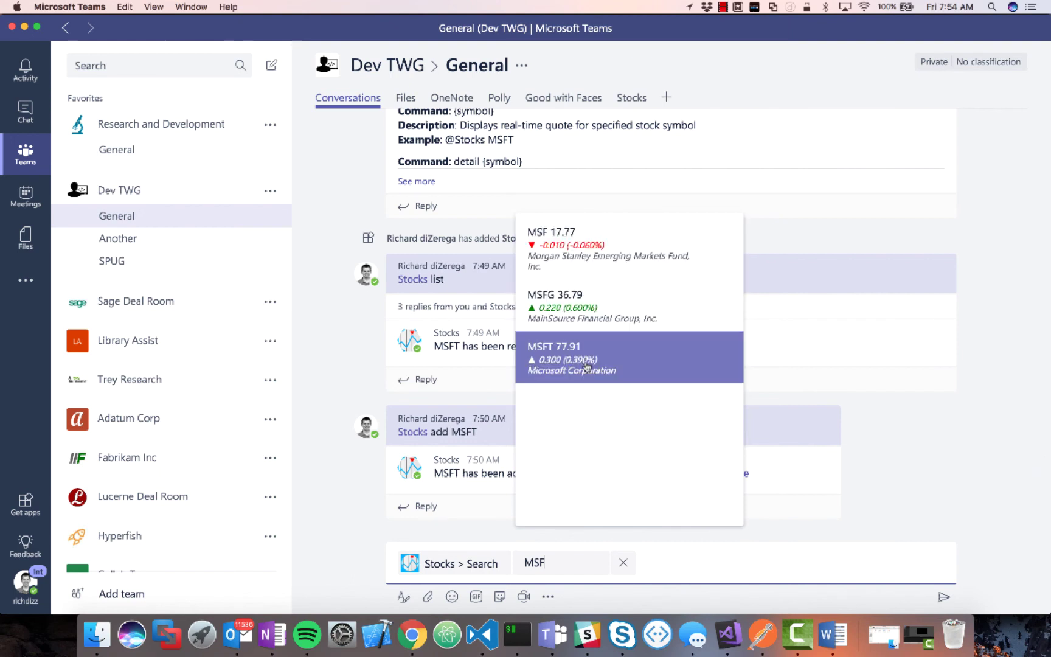
left_click(586, 355)
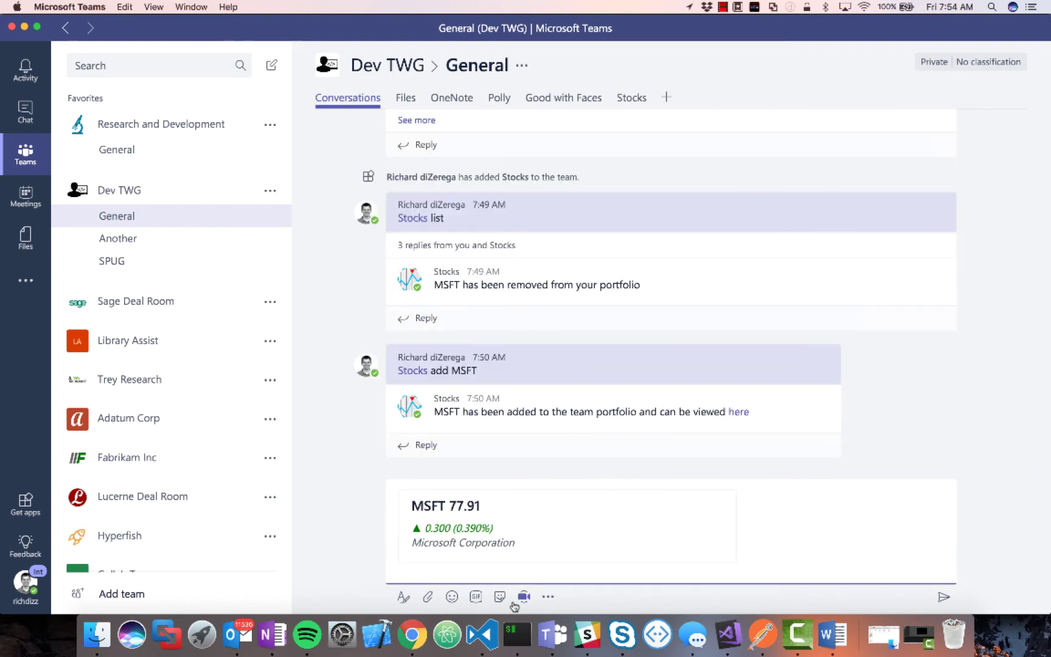
Step: Add the text "Hey check out the latest quote...looking good" below the stock card and send the message
type("Hey check out the lates")
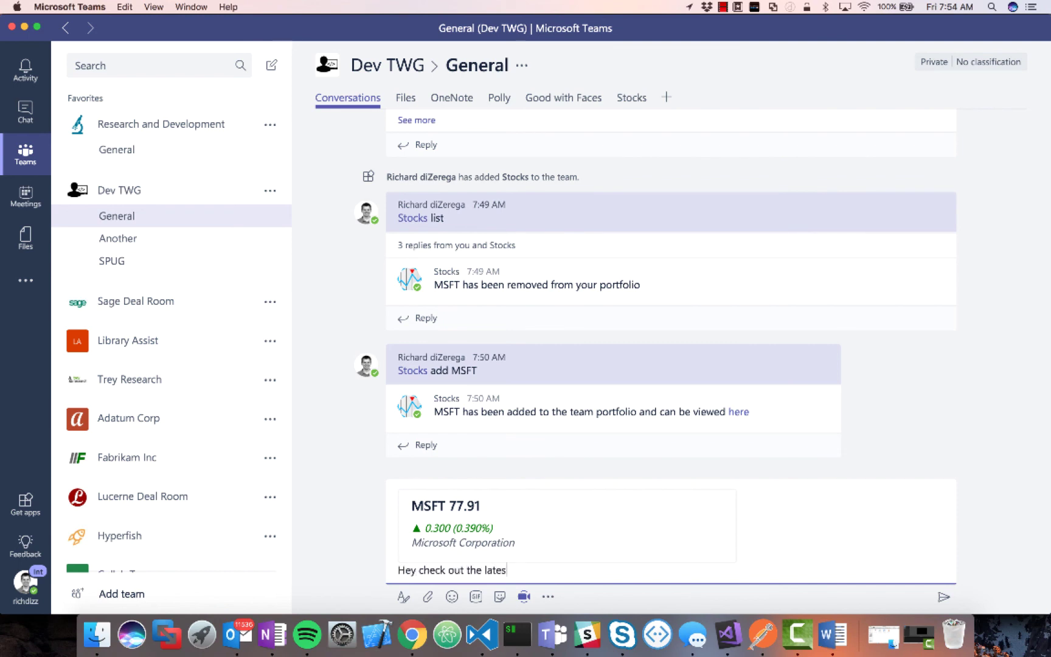
type("t quote...looking good")
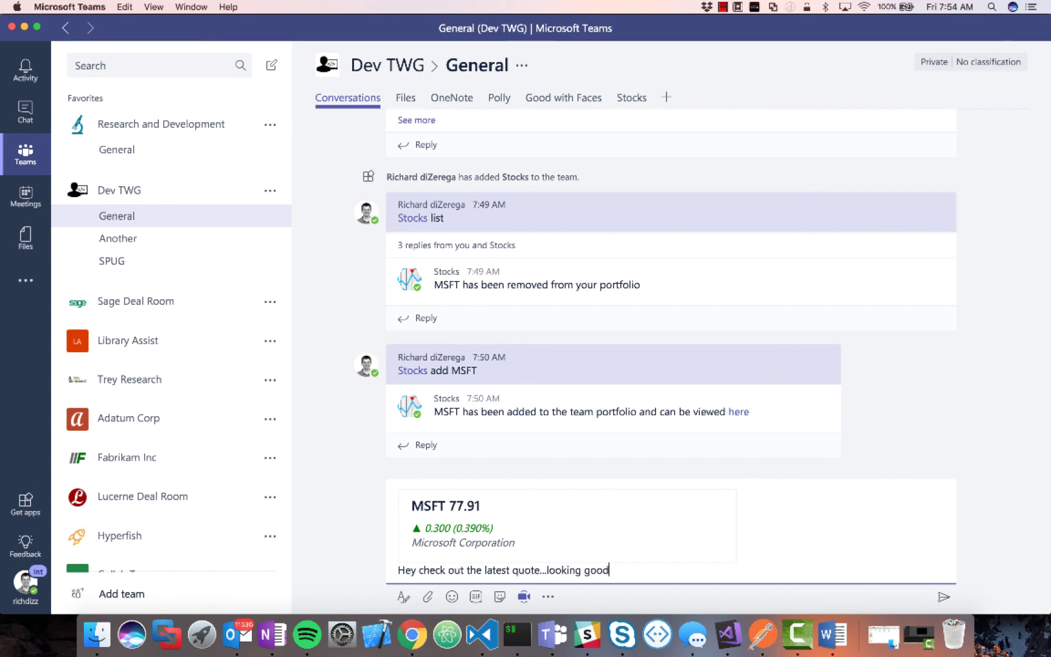
key("Return")
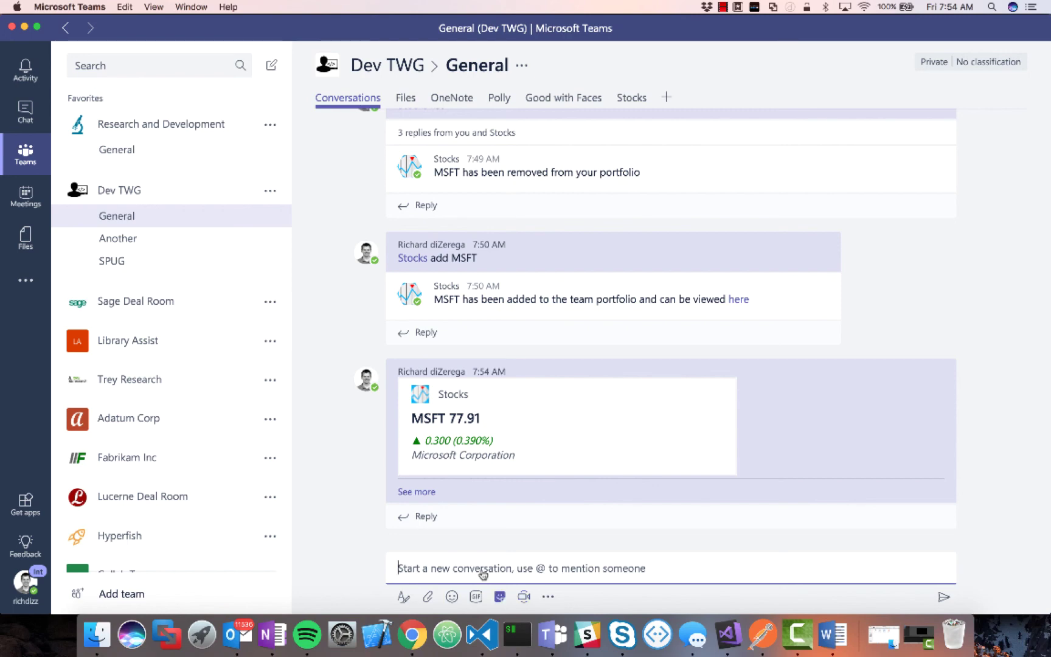
Step: Look through the Stocks bot's notifications in the activity feed
left_click(25, 78)
left_click(137, 238)
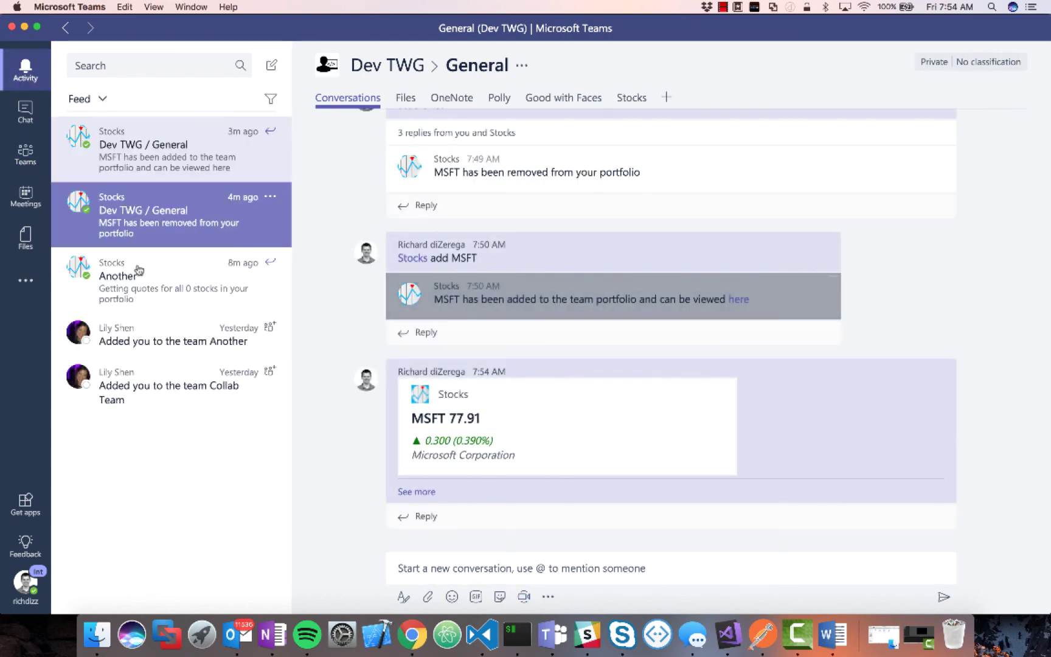
left_click(137, 166)
left_click(111, 225)
left_click(117, 287)
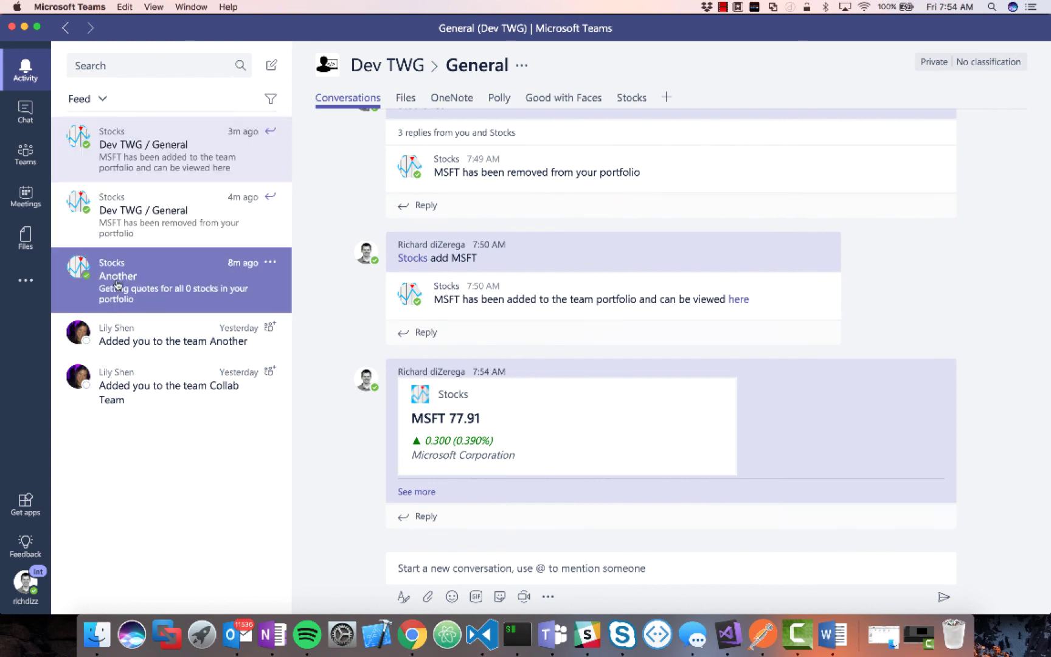